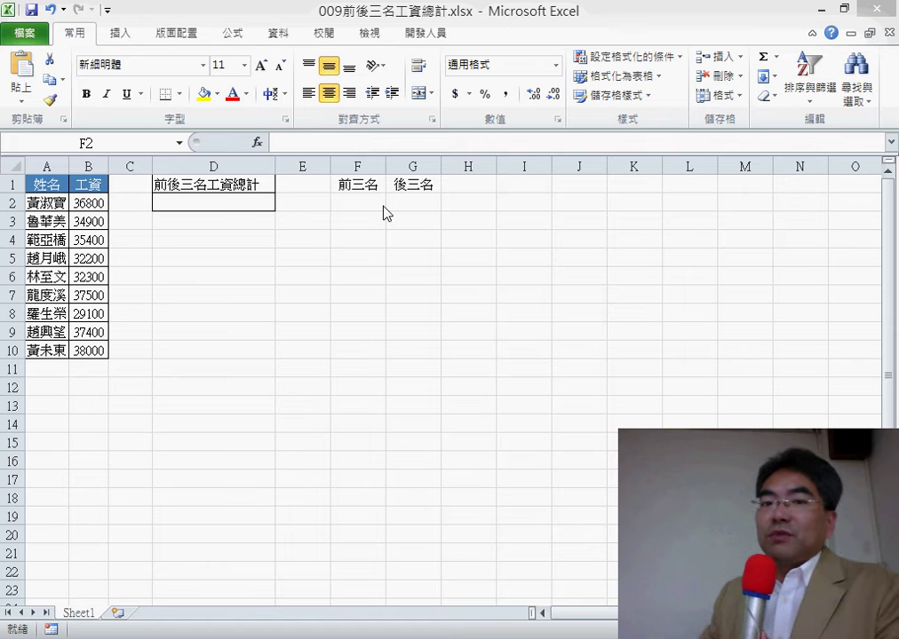
Select F2 and open the arguments for LARGE from the 統計 function category
click(373, 203)
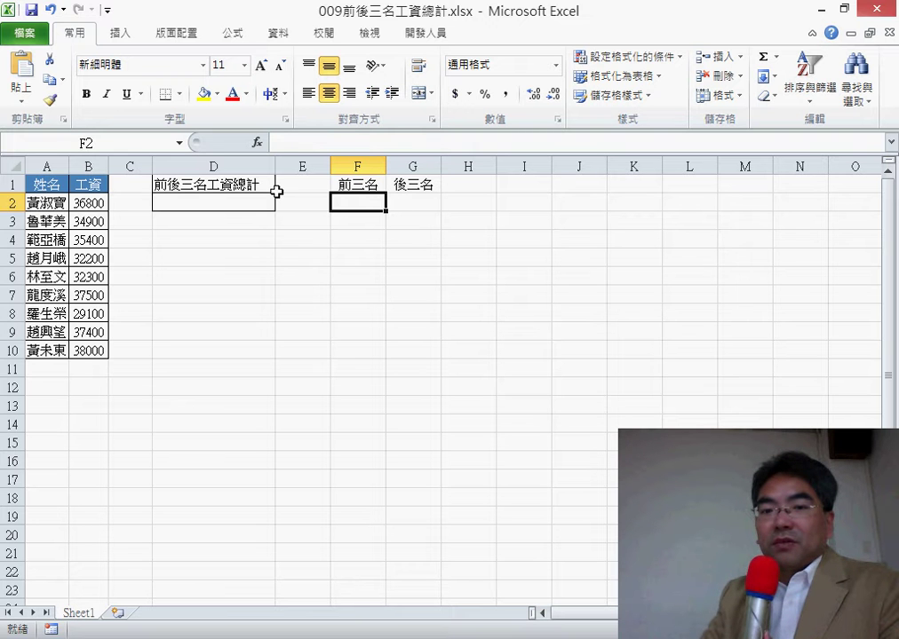
click(256, 142)
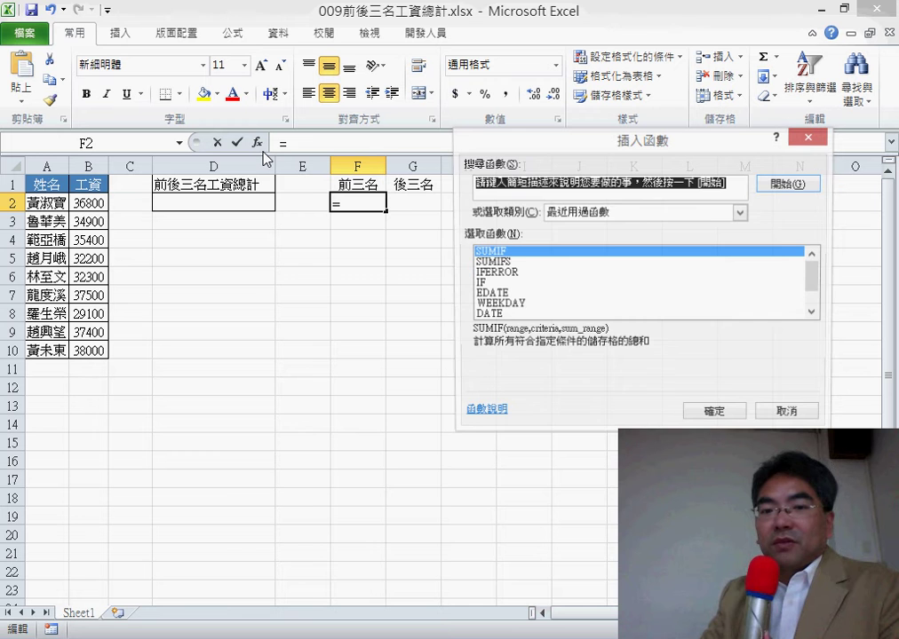
click(599, 213)
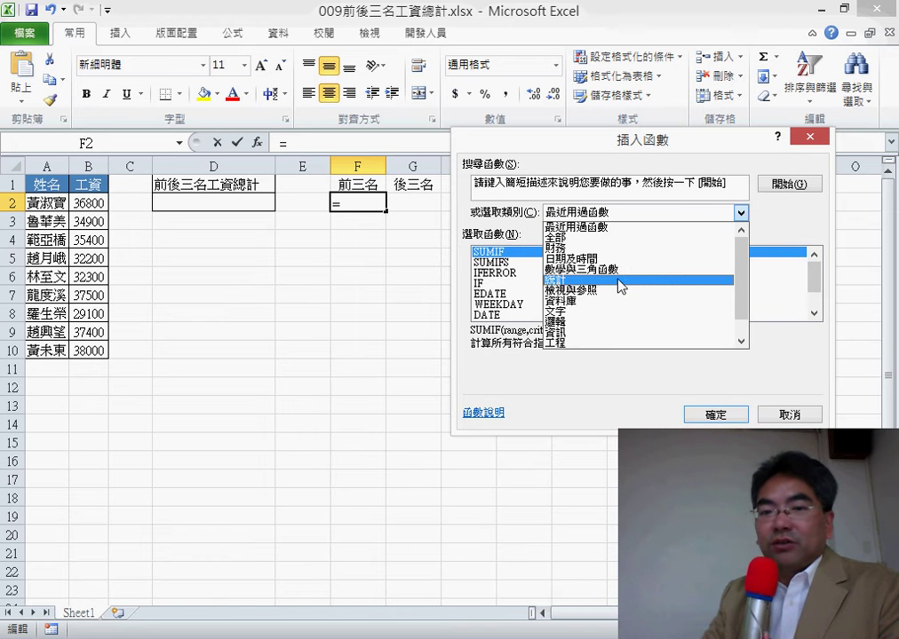
click(618, 280)
drag(814, 268, 814, 280)
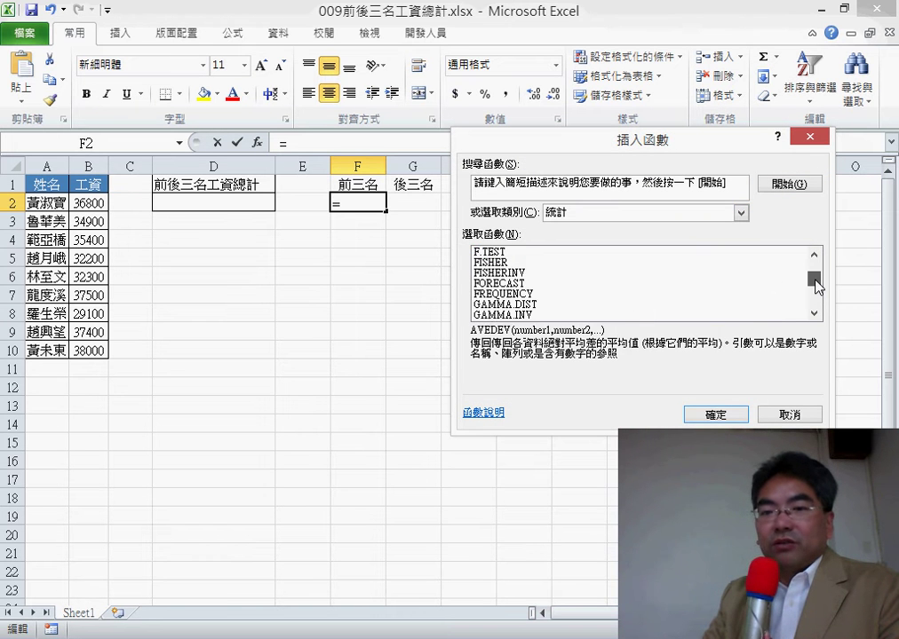
scroll(821, 305, down, 2)
scroll(821, 305, down, 4)
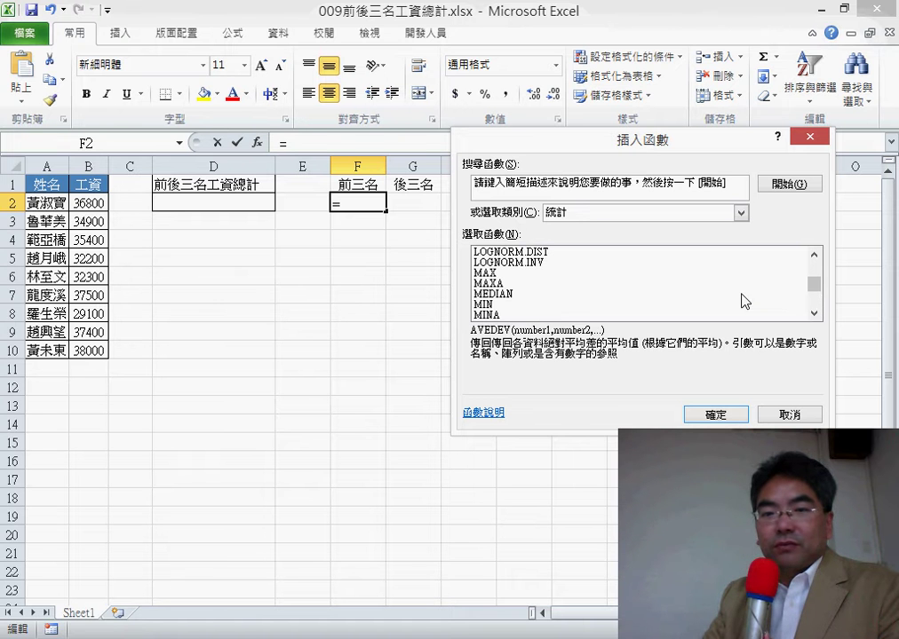
click(814, 255)
click(813, 255)
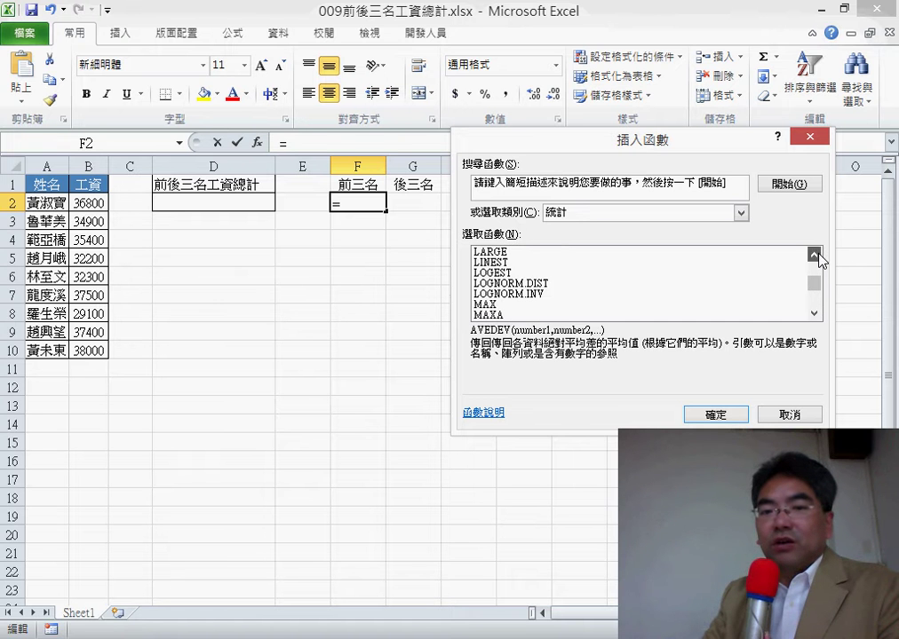
click(813, 255)
click(491, 273)
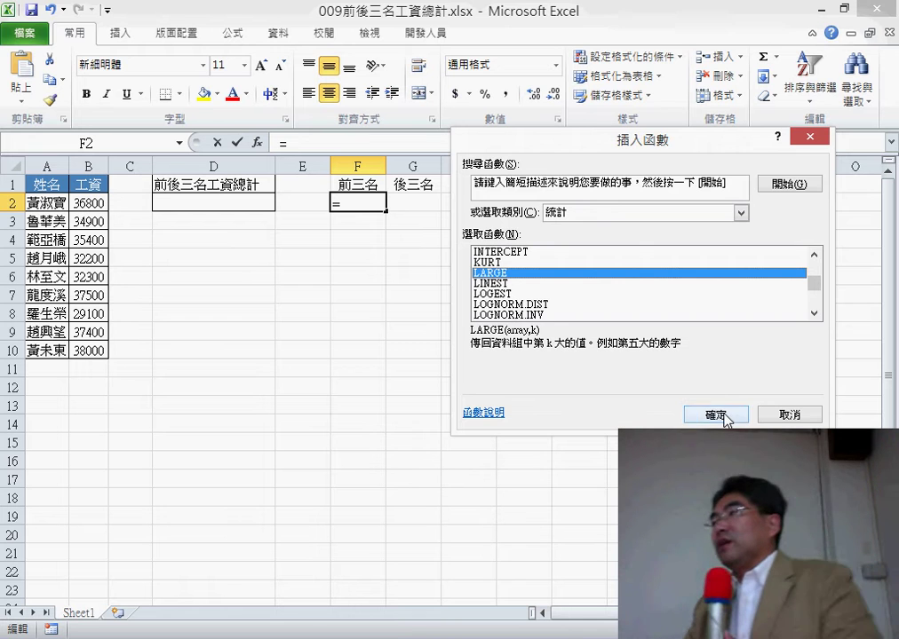
click(726, 416)
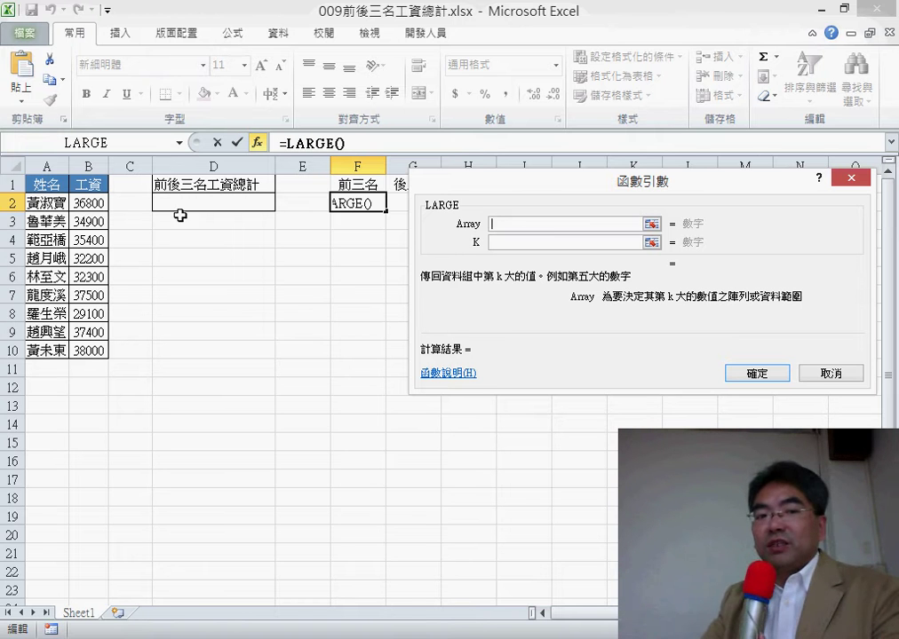
Give LARGE the array B2:B10 and K 3, so F2 shows 37400
drag(91, 204, 94, 350)
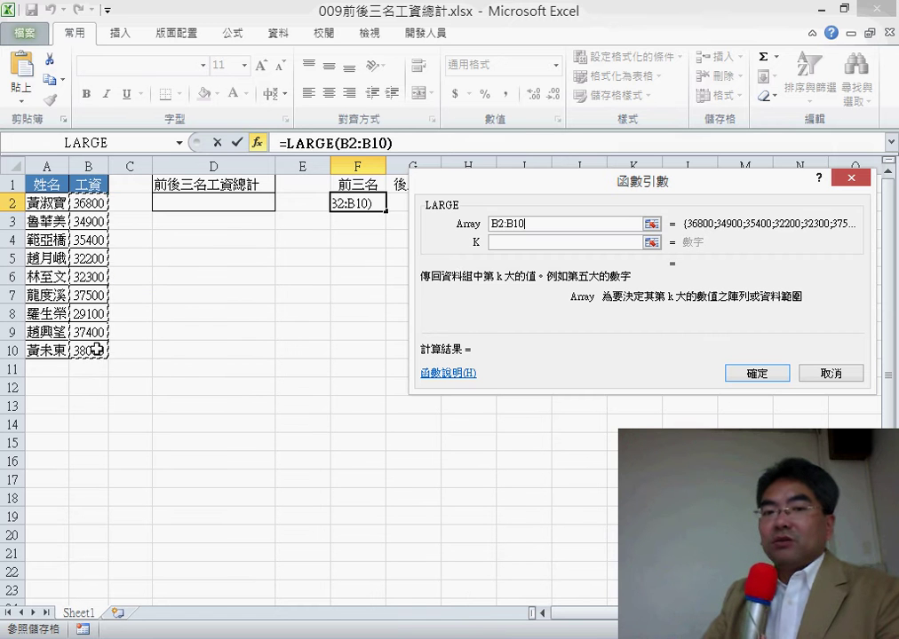
click(569, 242)
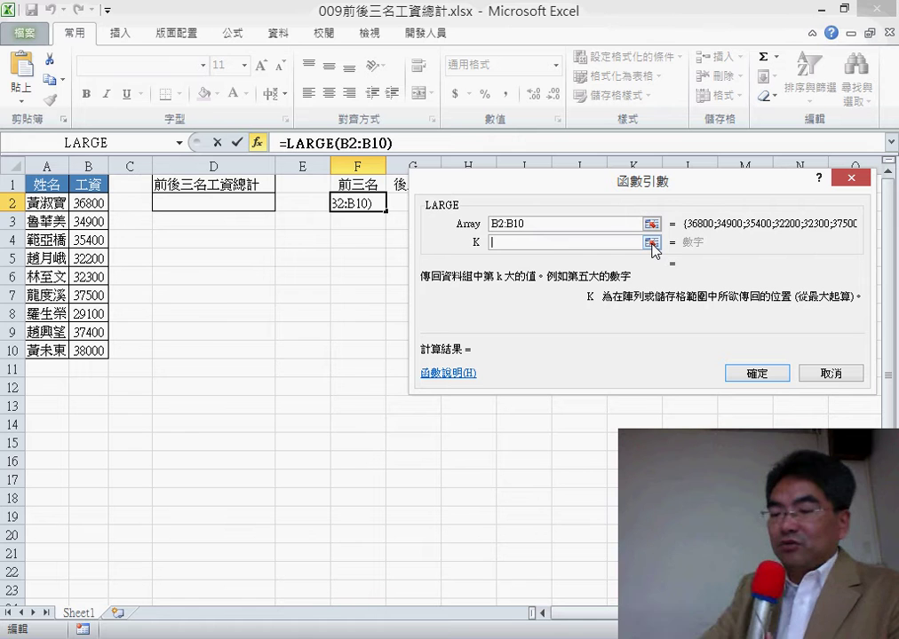
text(3)
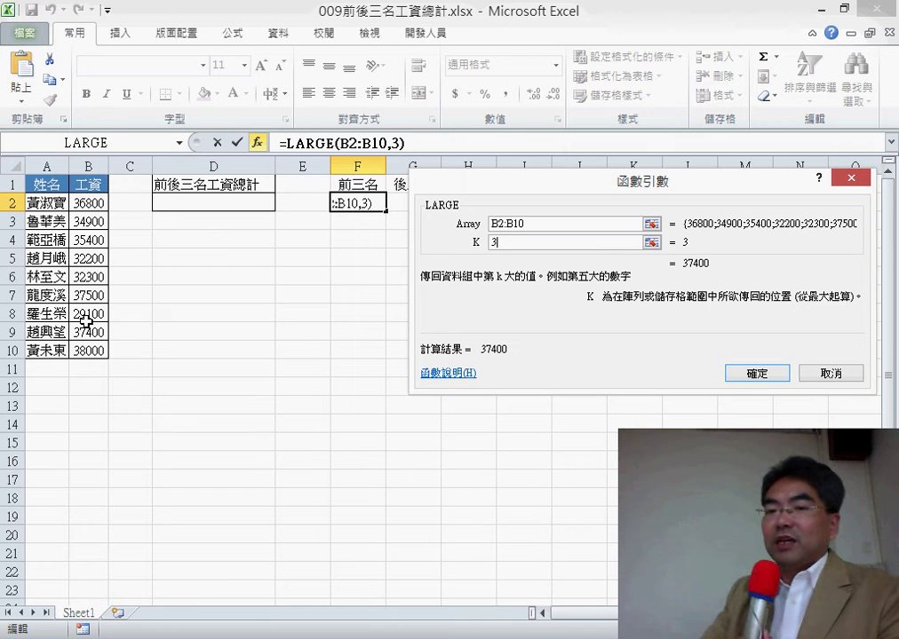
click(755, 374)
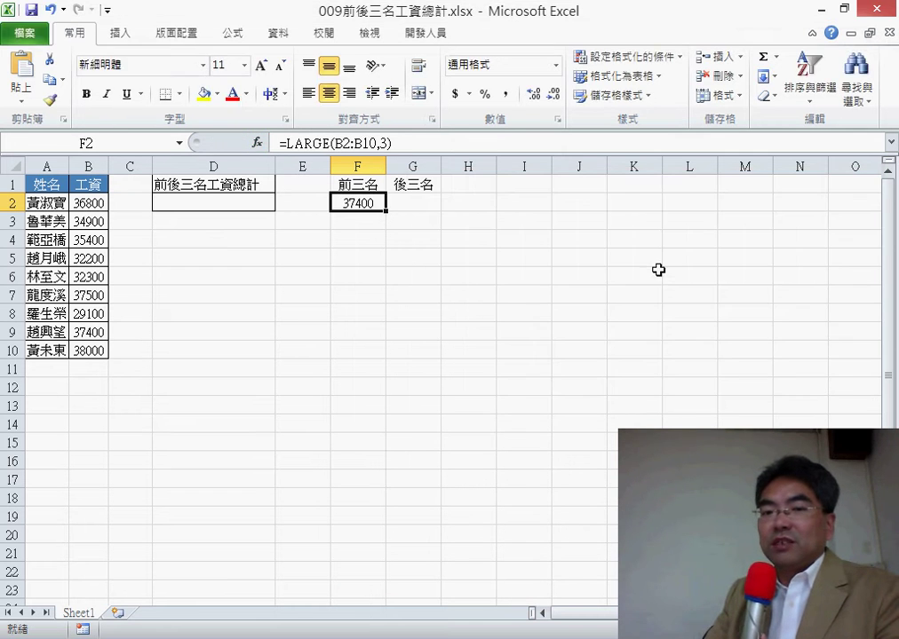
click(435, 211)
Enter =SMALL(B2:B10,3) in G2 through Insert Function, returning 32300
click(257, 143)
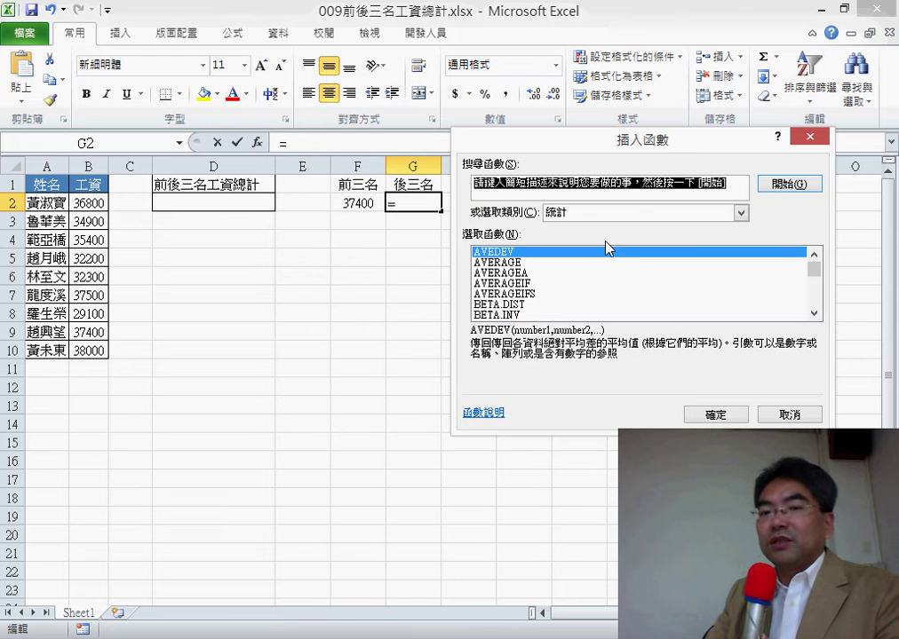
drag(816, 262, 822, 299)
scroll(827, 274, up, 2)
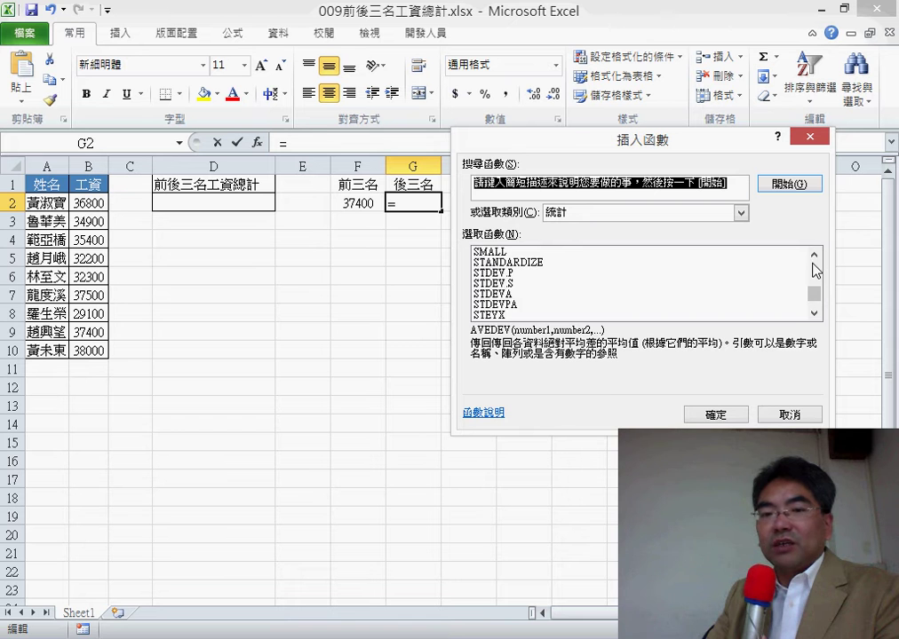
scroll(799, 284, up, 2)
click(513, 316)
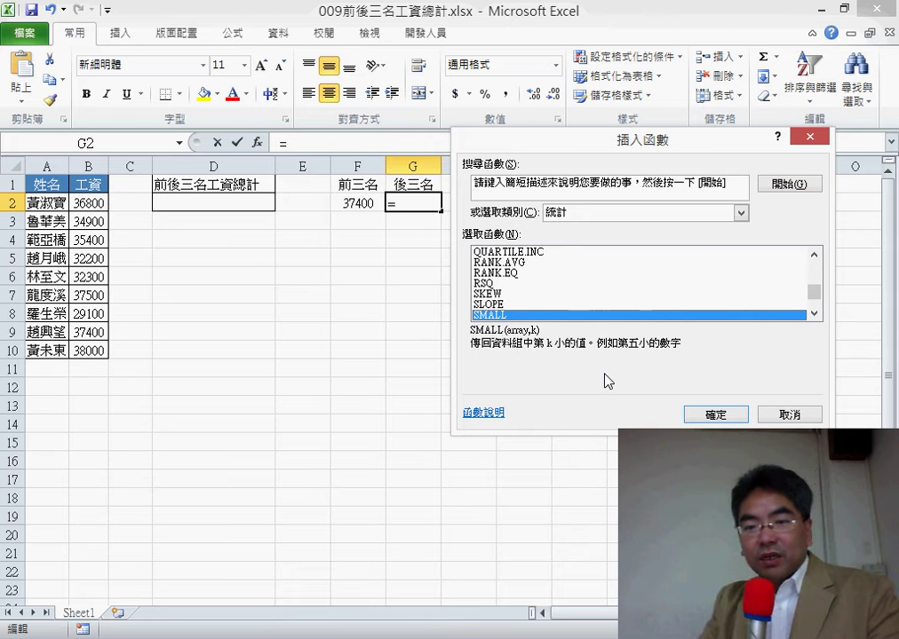
click(696, 414)
drag(100, 209, 99, 351)
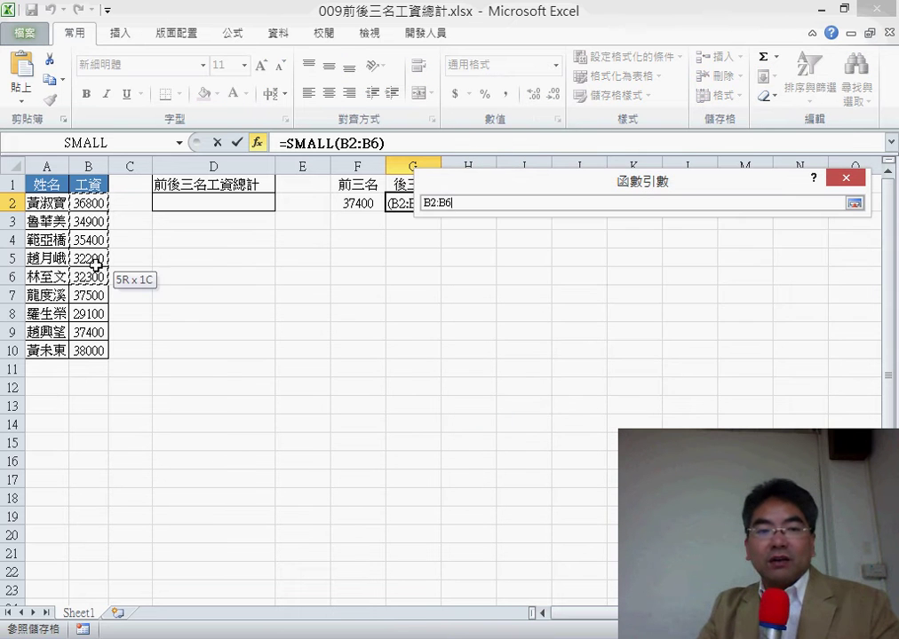
click(502, 240)
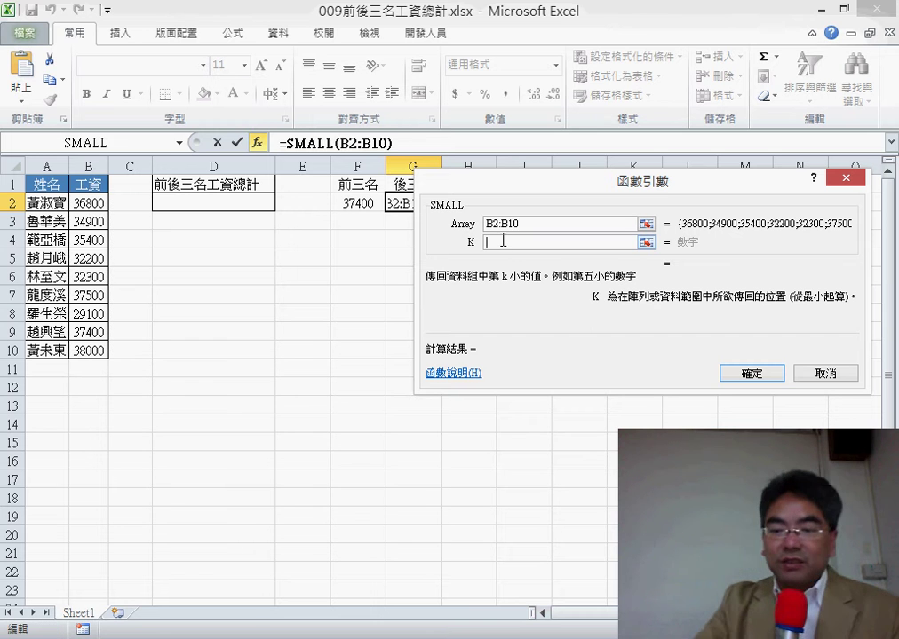
text(3)
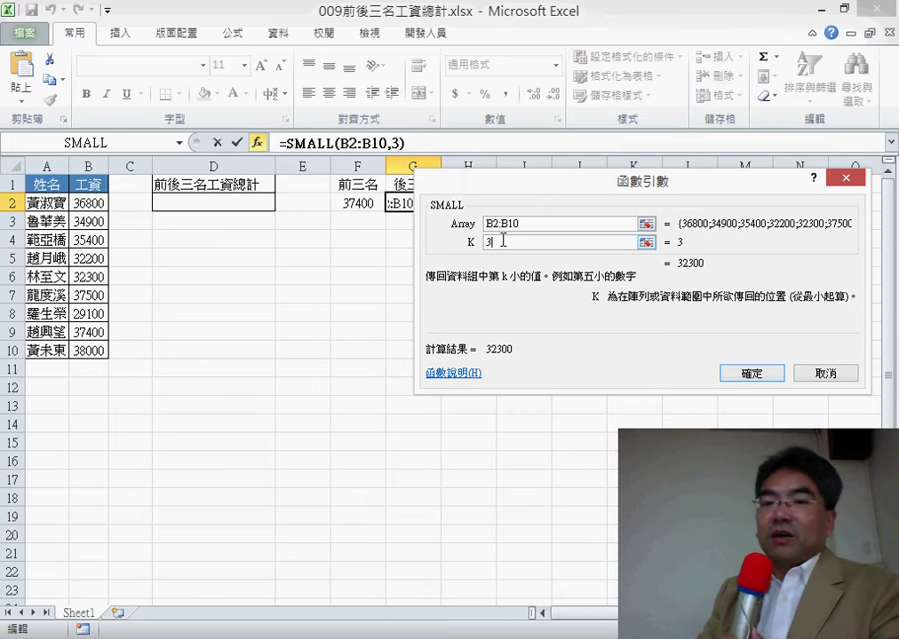
click(750, 373)
click(248, 204)
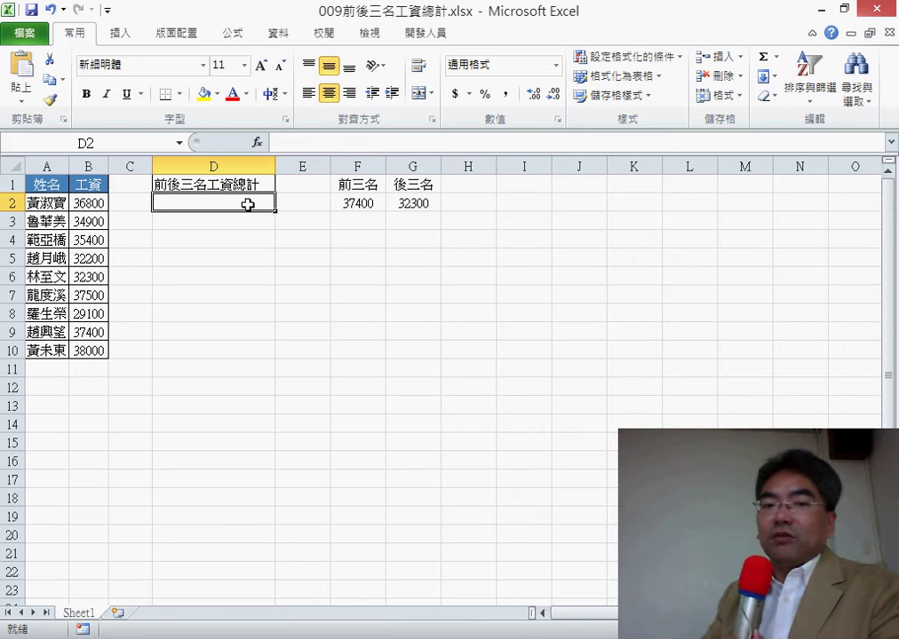
Start SUMIF in D2 from recently used functions, with range B2:B10 and criteria >=F2
click(256, 142)
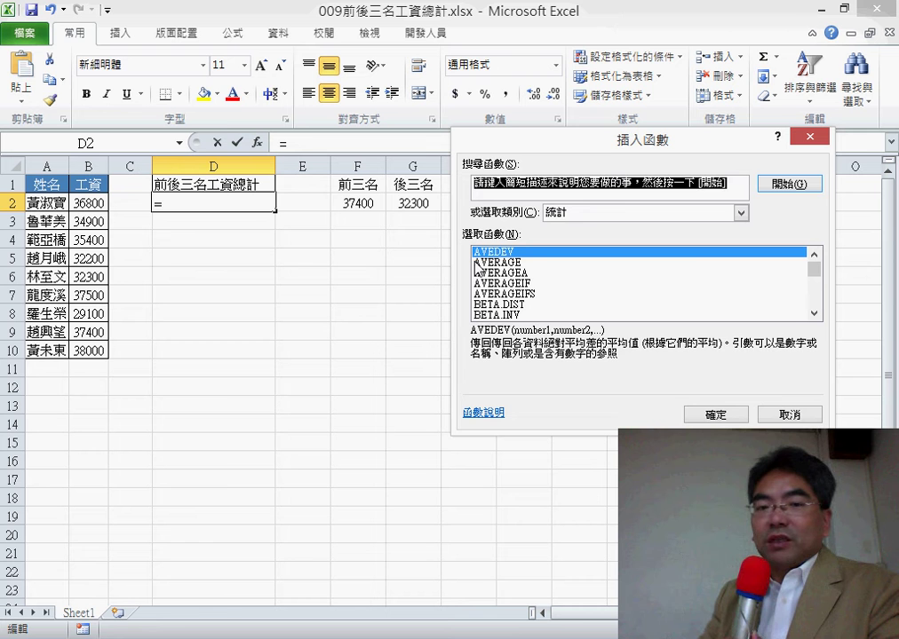
click(591, 215)
click(594, 228)
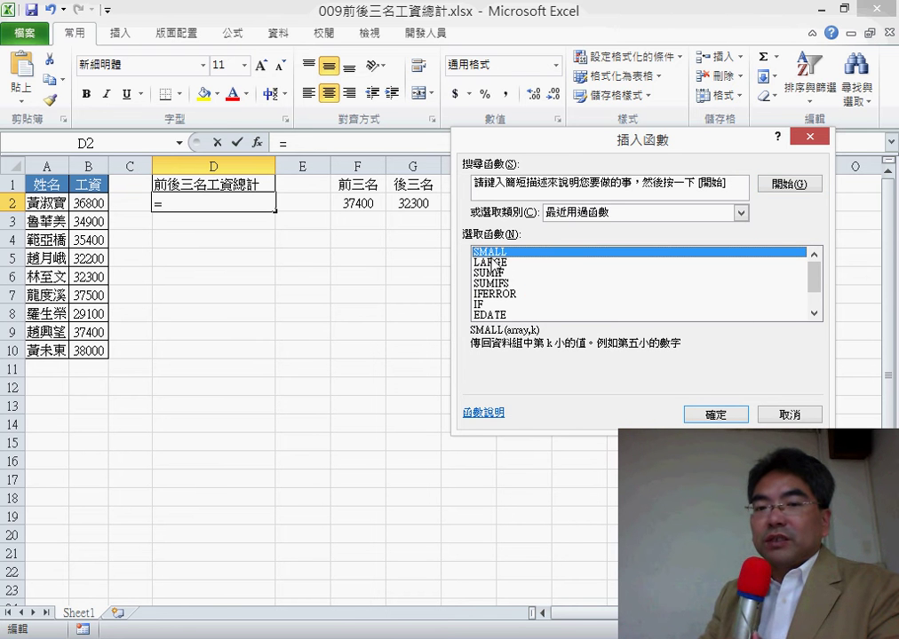
double_click(491, 273)
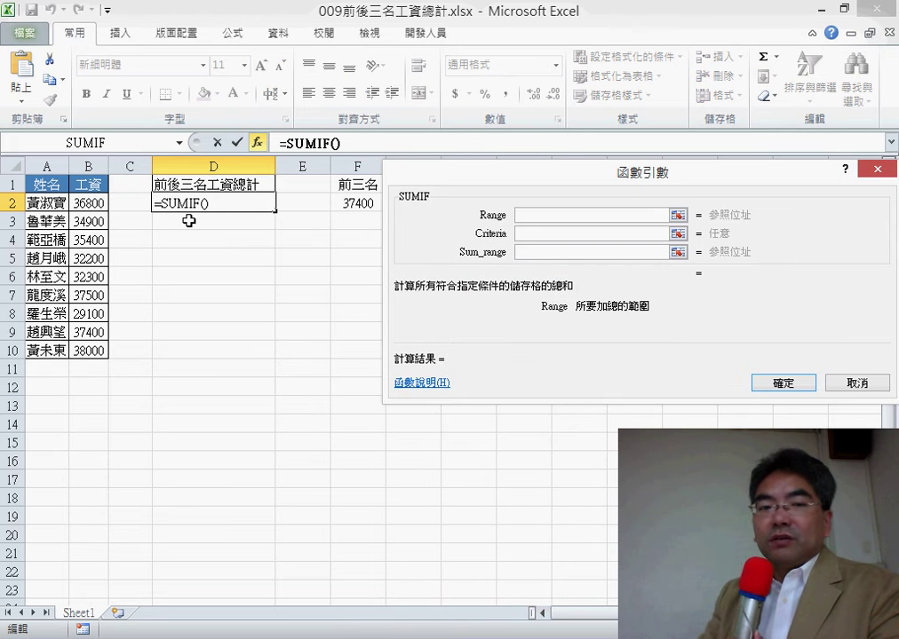
drag(89, 202, 89, 350)
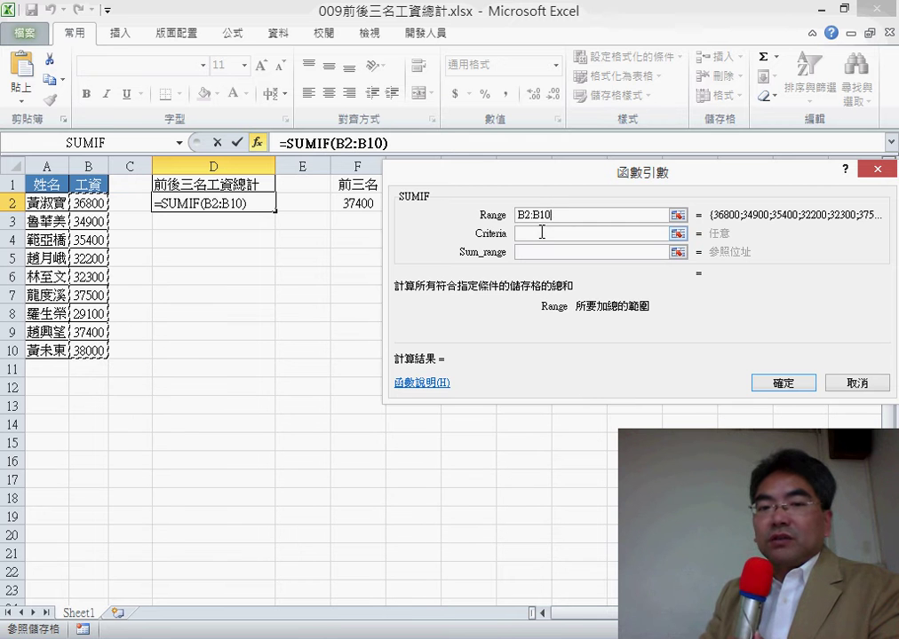
click(542, 233)
drag(536, 193, 321, 279)
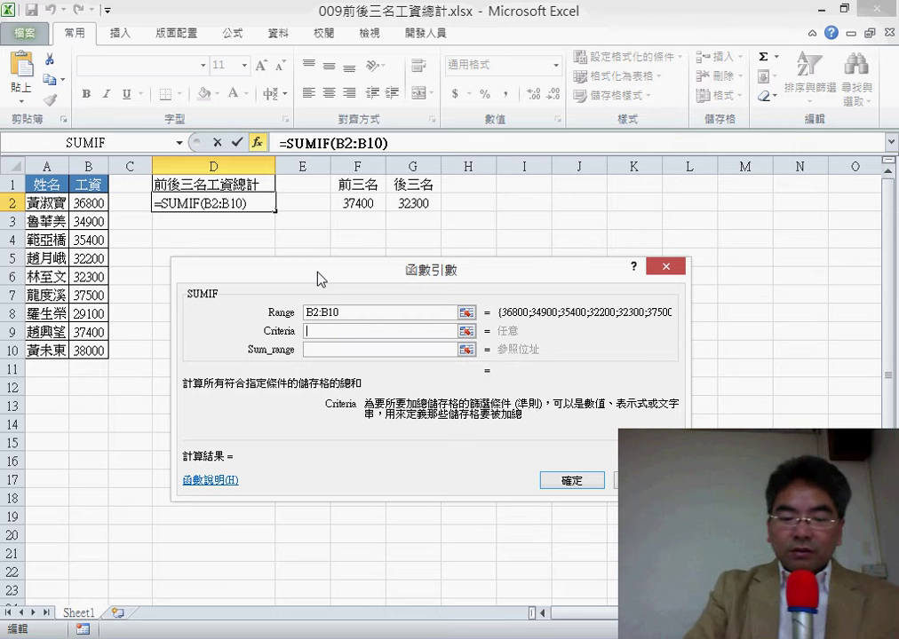
text(>)
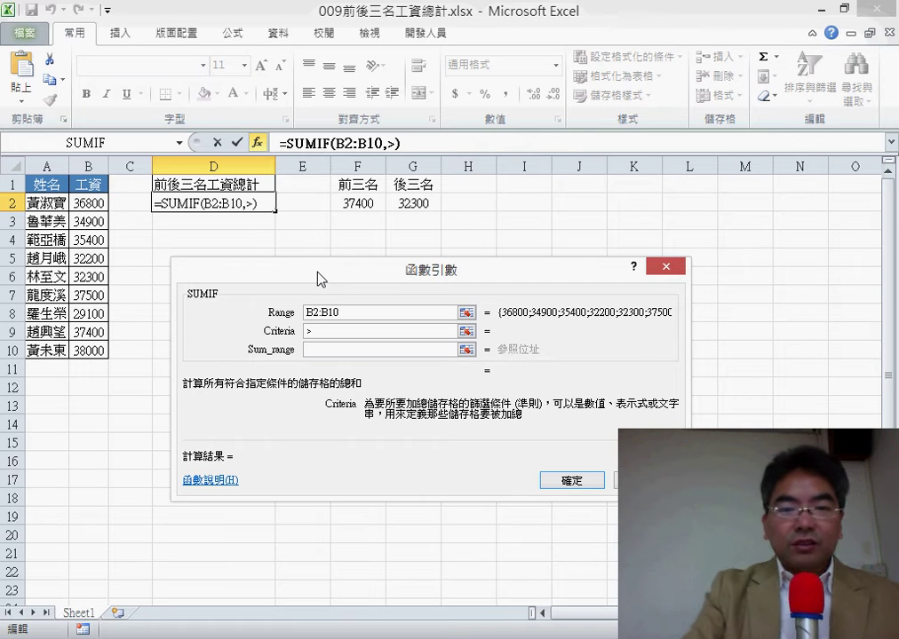
key(minus)
key(BackSpace)
text(=)
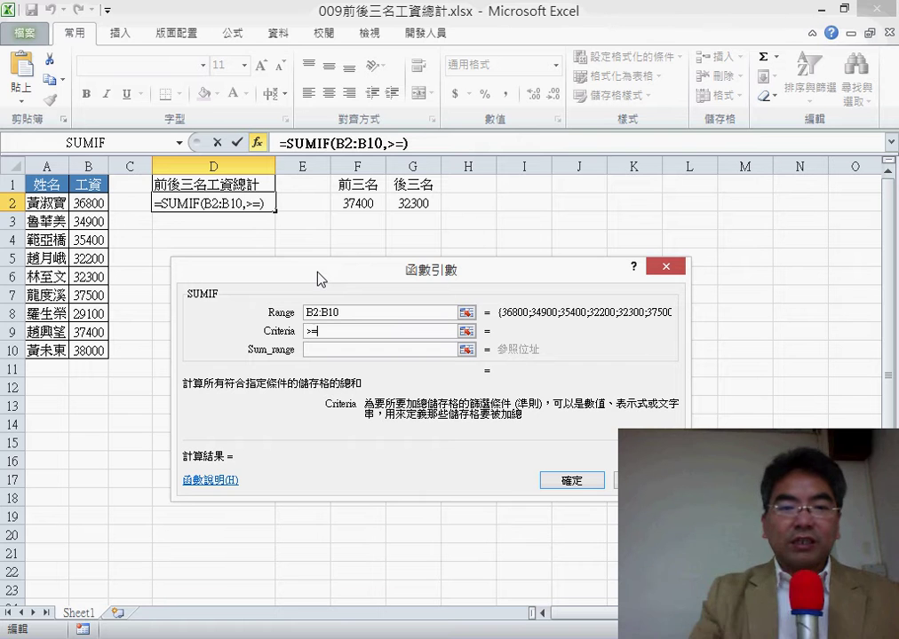
click(362, 208)
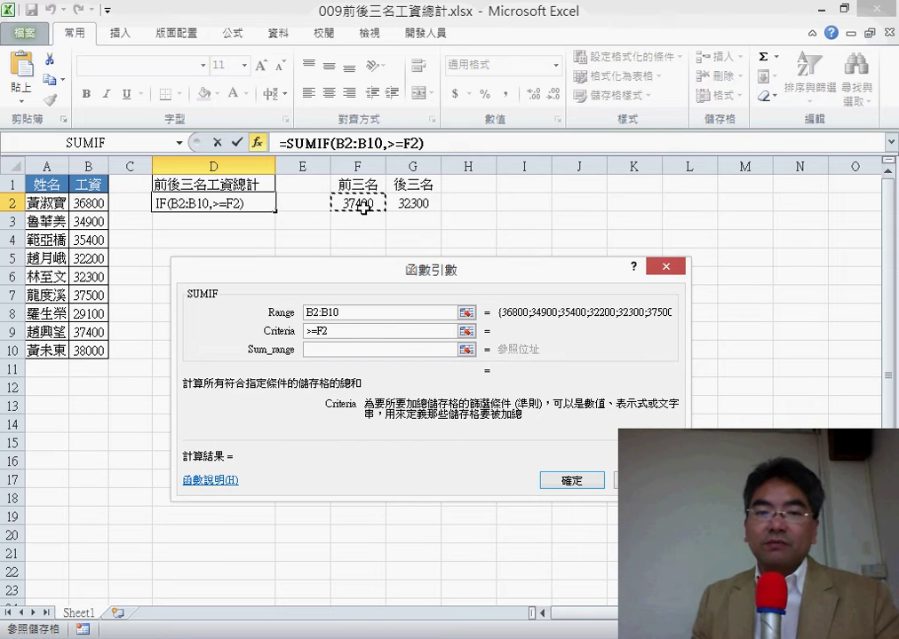
Set the SUMIF sum range to B2:B10 and return to the criteria argument
click(327, 349)
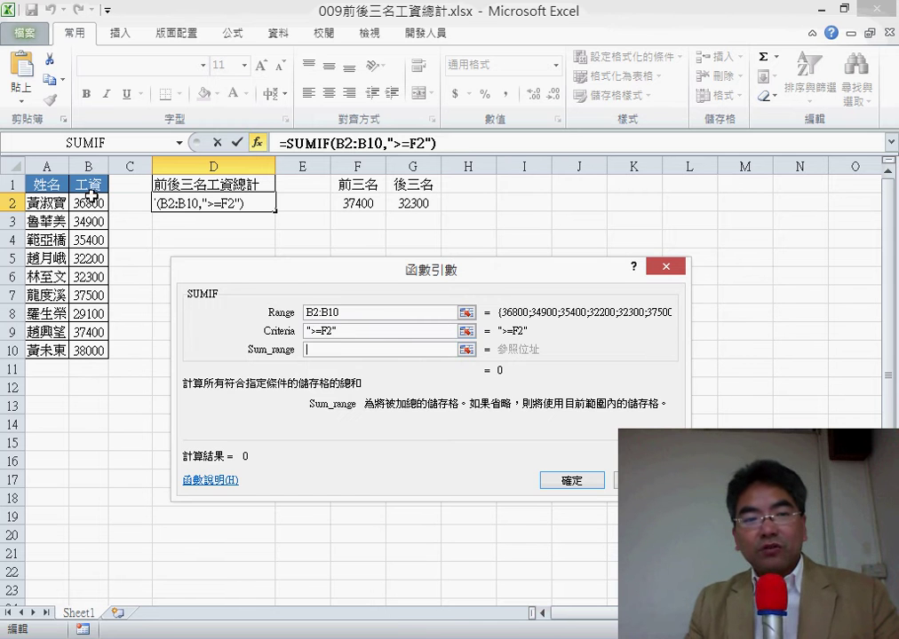
drag(89, 202, 95, 351)
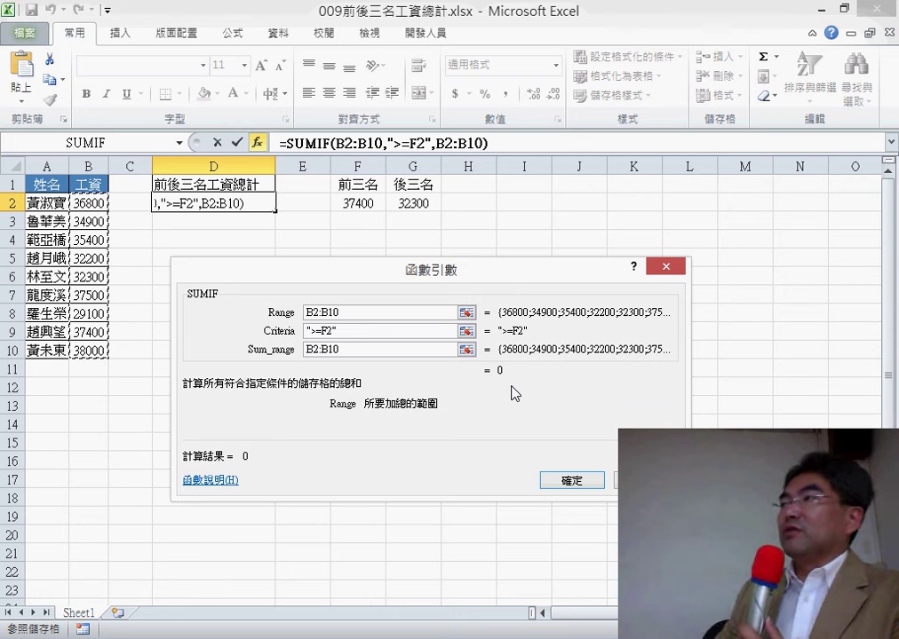
click(389, 332)
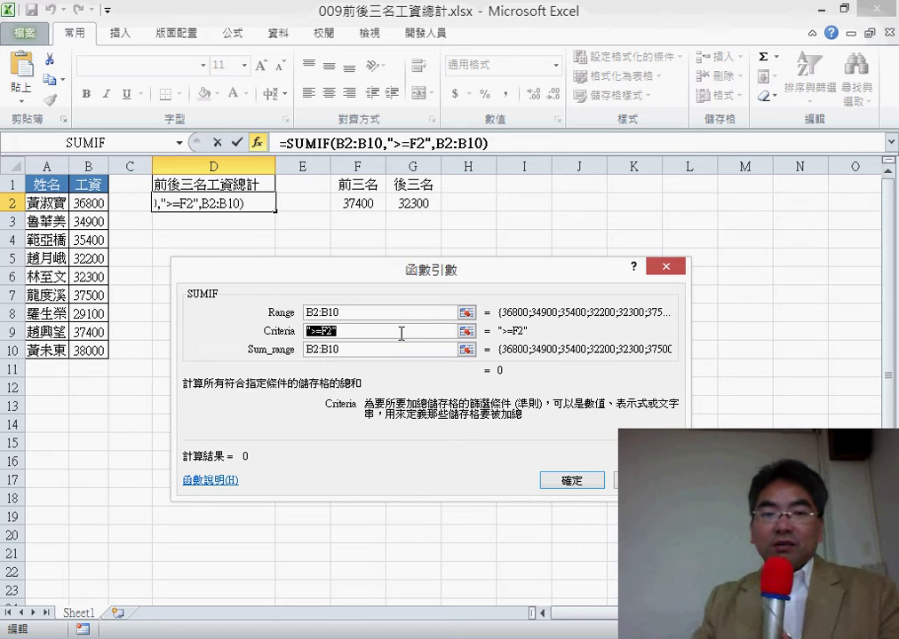
Correct the criteria to ">="&F2 and confirm, giving D2 a total of 112900
click(355, 332)
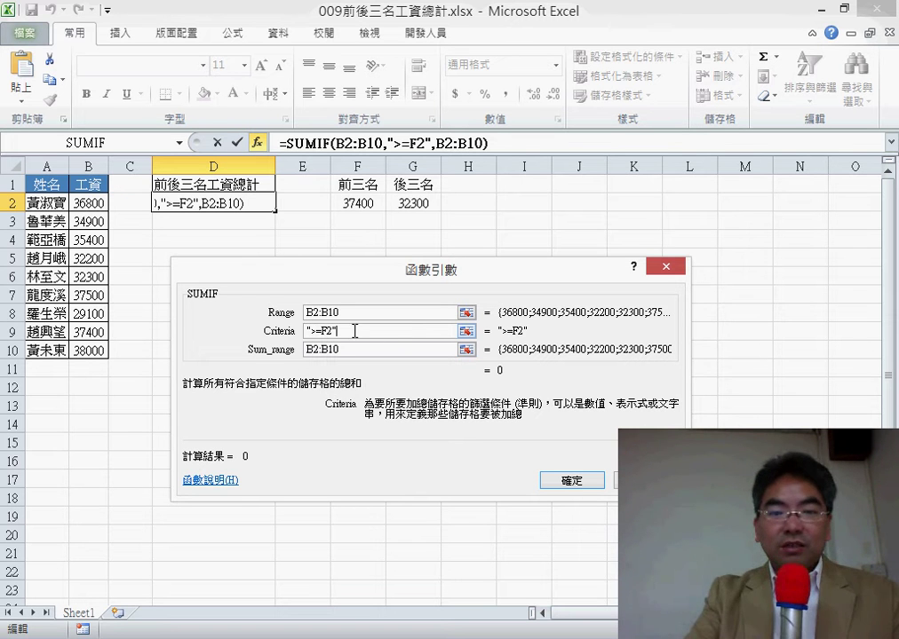
key(BackSpace)
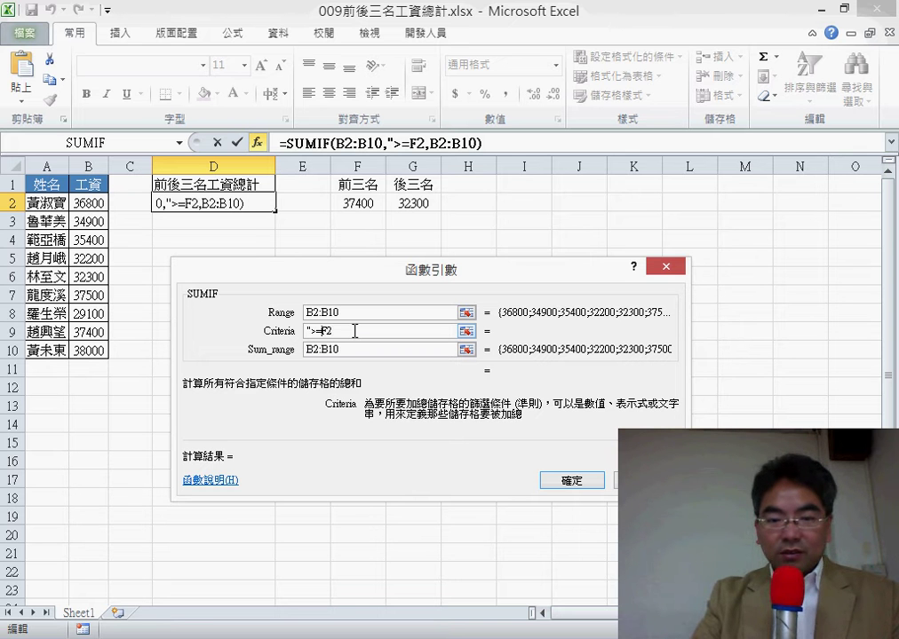
text(")
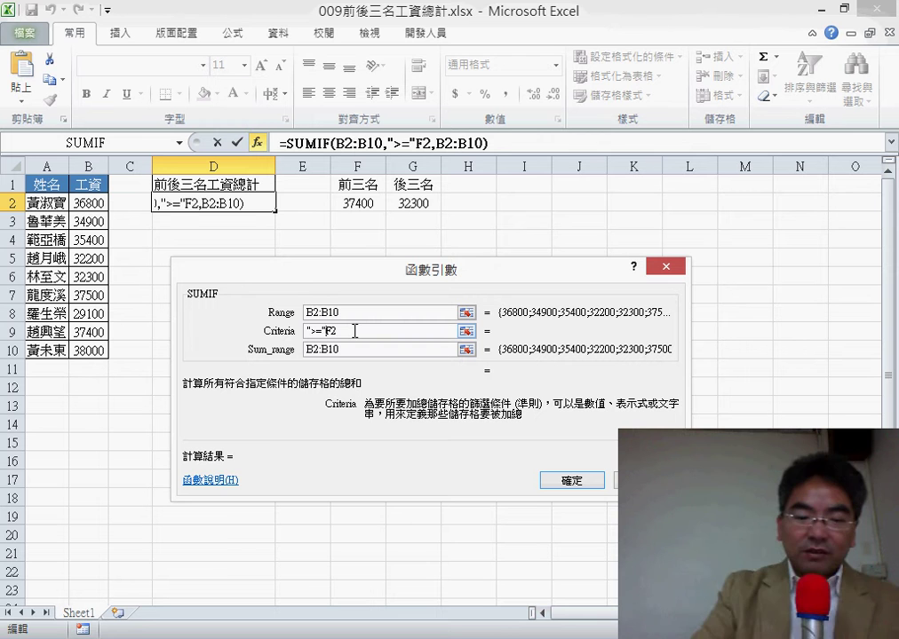
text(&)
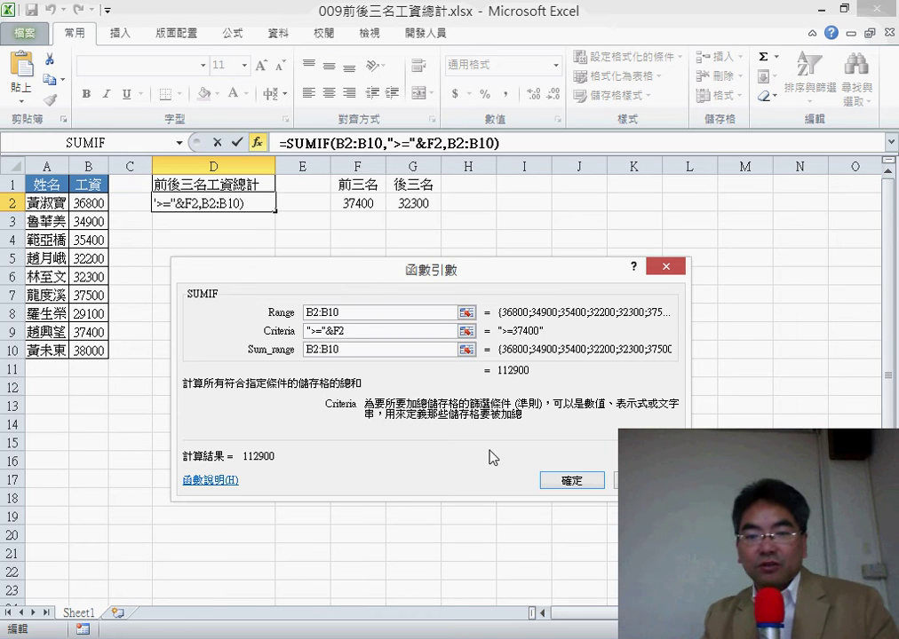
click(572, 482)
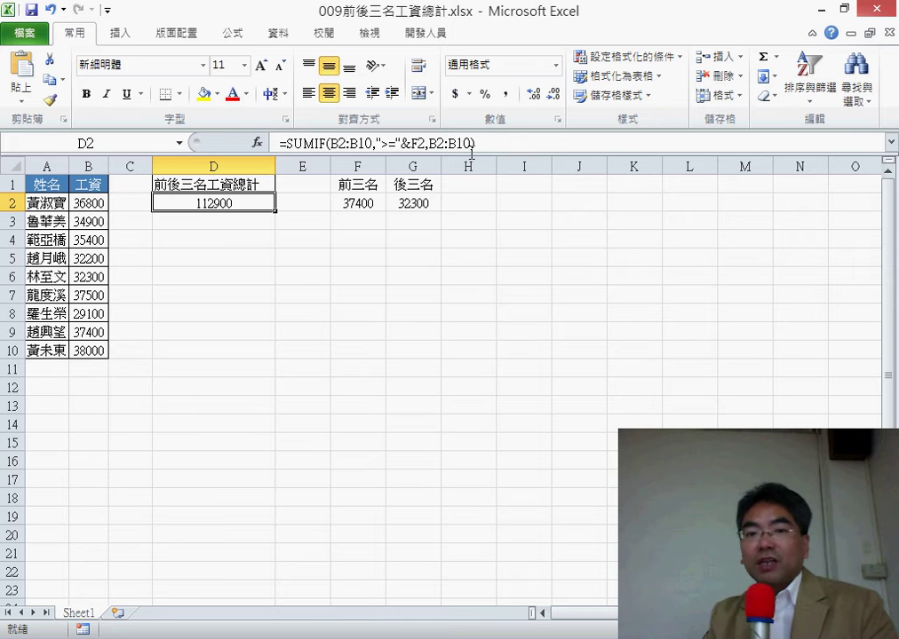
Append a copied SUMIF using "<="&G2 to D2's formula, totalling 206500
drag(475, 143, 287, 143)
right_click(289, 144)
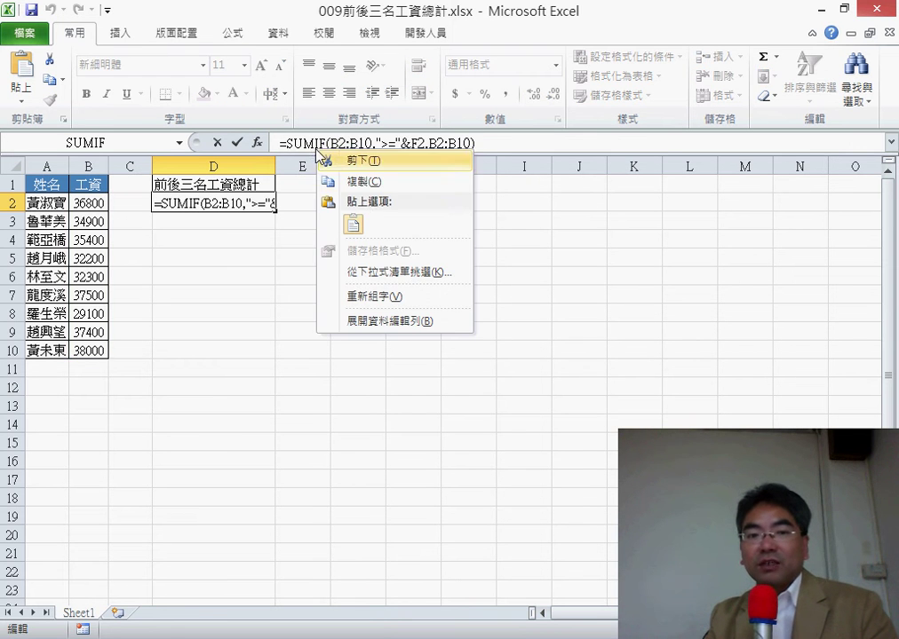
click(330, 181)
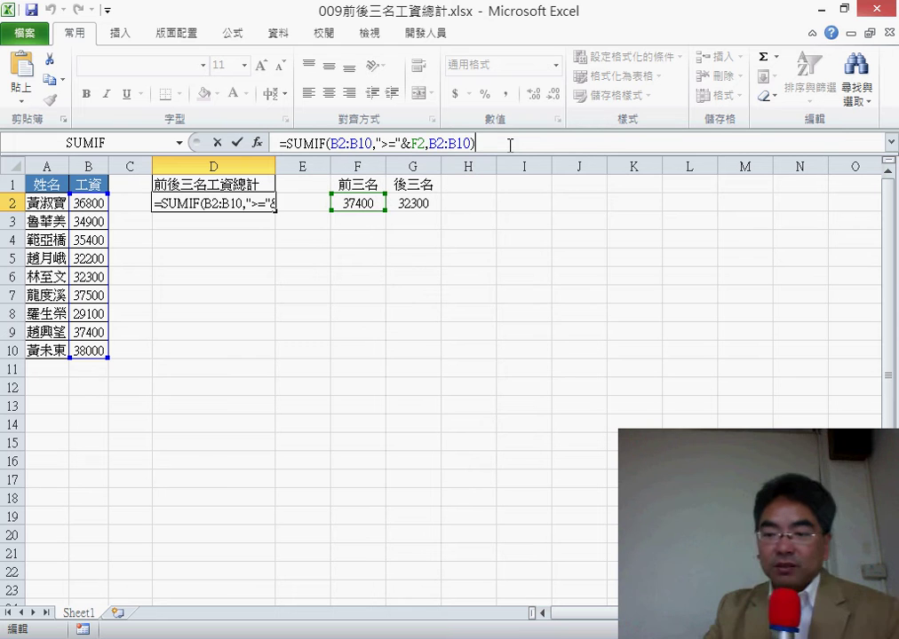
click(499, 144)
text(+)
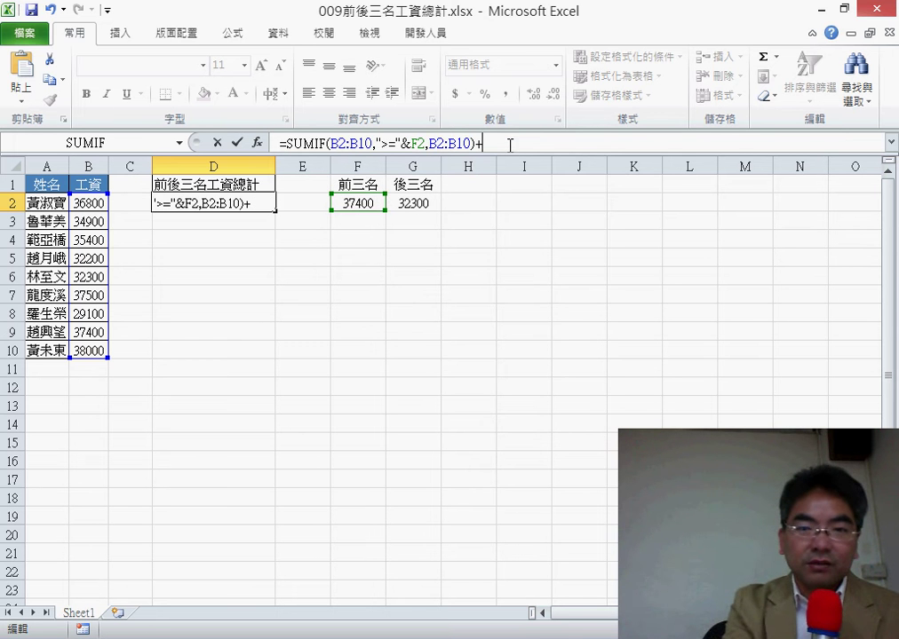
key(ctrl+v)
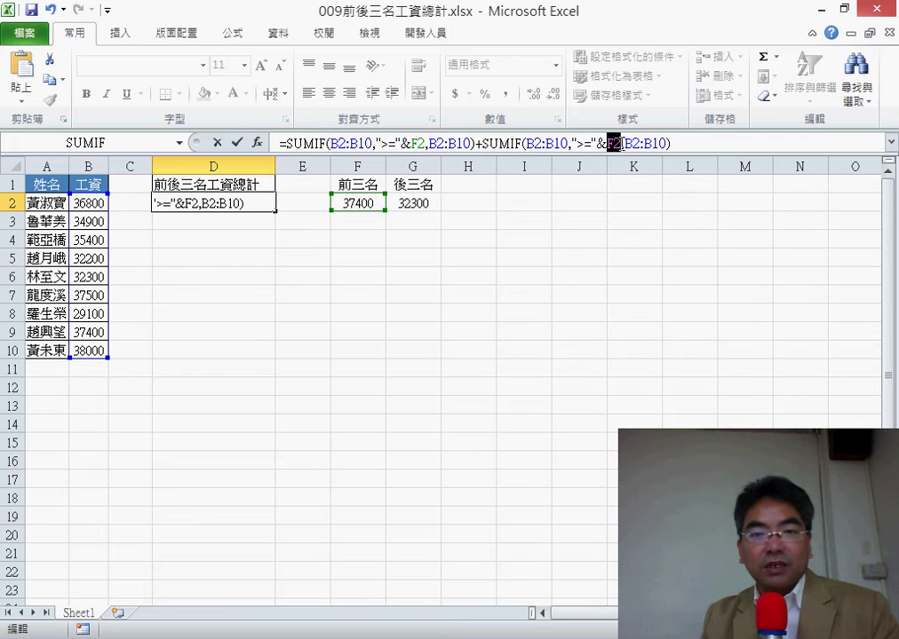
click(415, 204)
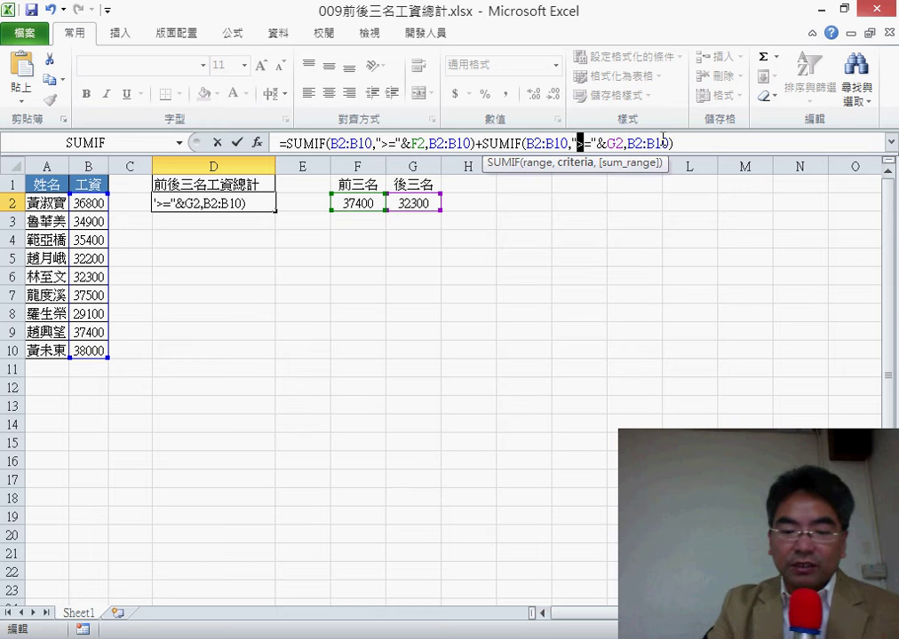
text(<)
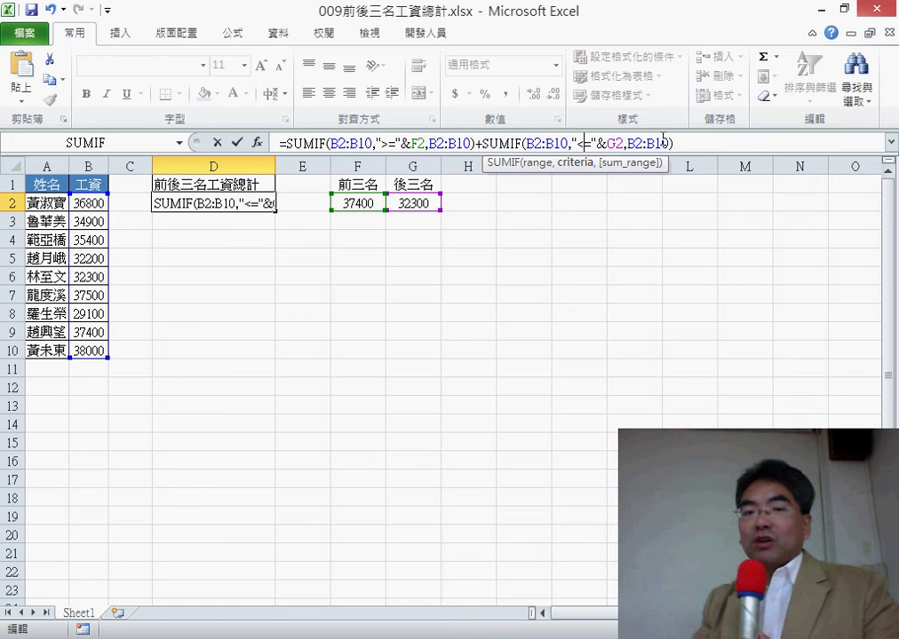
click(237, 143)
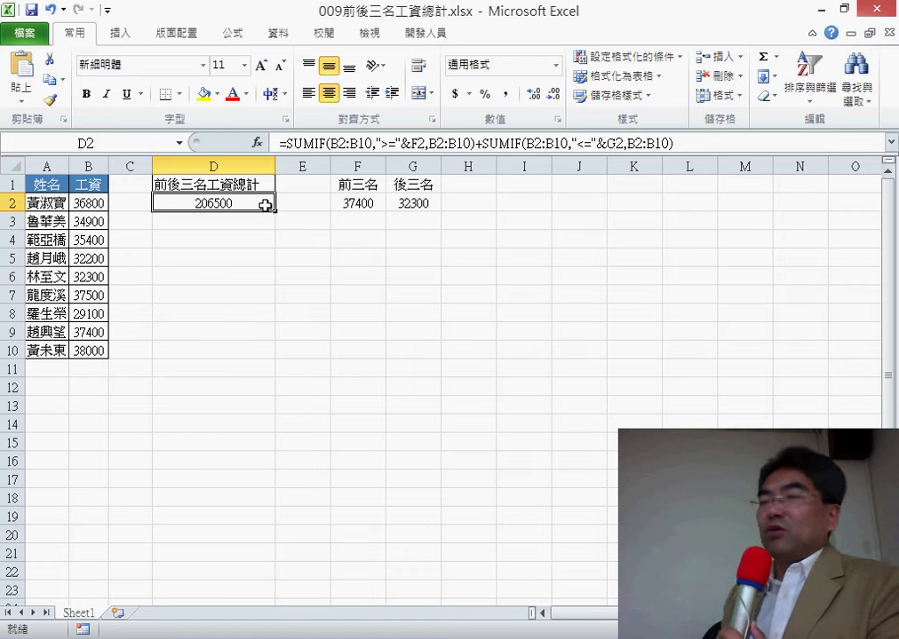
Review the LARGE formula in F2 and the SMALL formula in G2
click(358, 204)
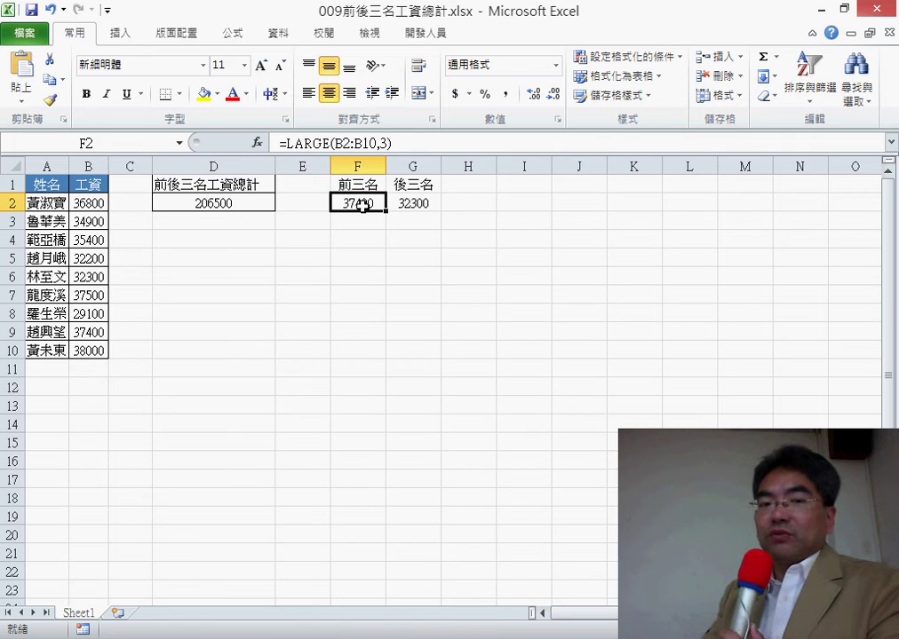
click(416, 206)
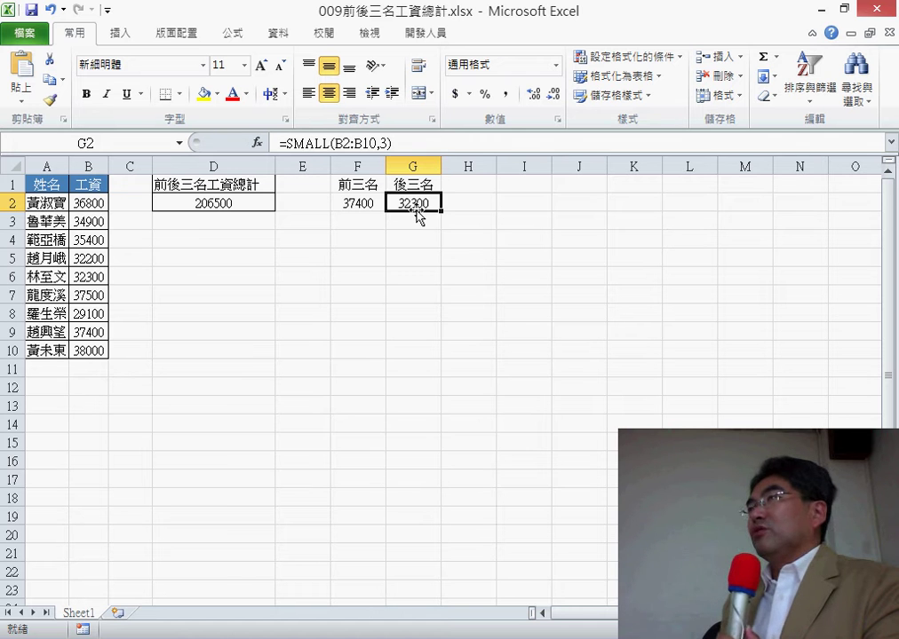
click(467, 183)
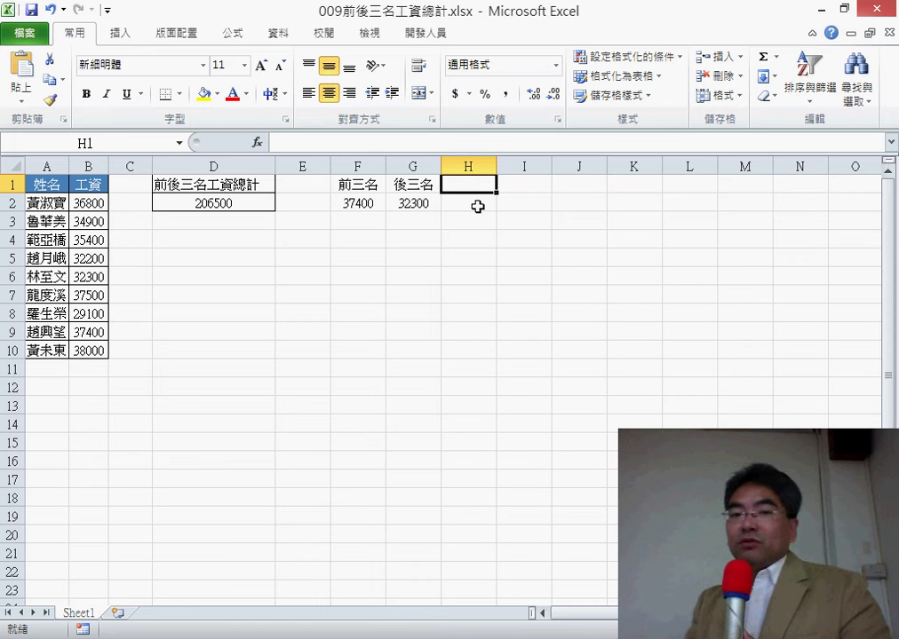
Select the helper range H2:H10 next to salaries B2:B10 and view the sorting tools
drag(476, 203, 485, 368)
drag(88, 203, 88, 351)
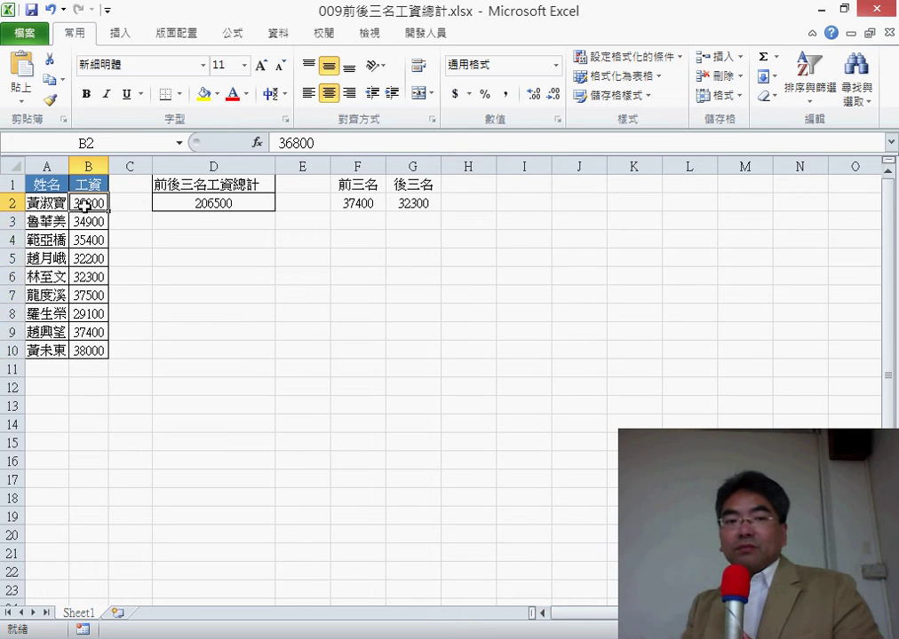
click(470, 206)
drag(469, 206, 473, 353)
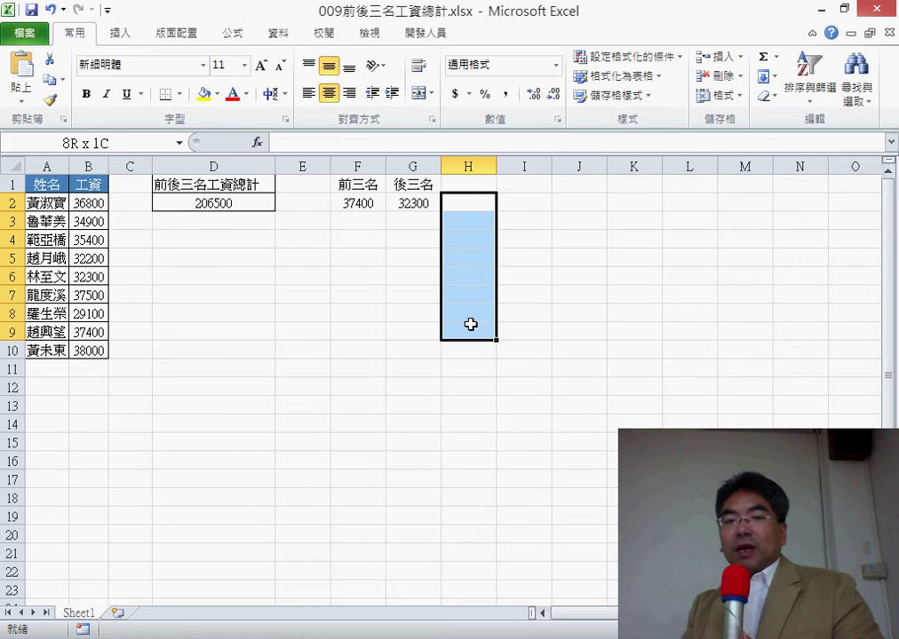
click(275, 34)
Type headings 由大到小 in H1 and 由小到大 in I1, then autofit columns H and I
click(468, 187)
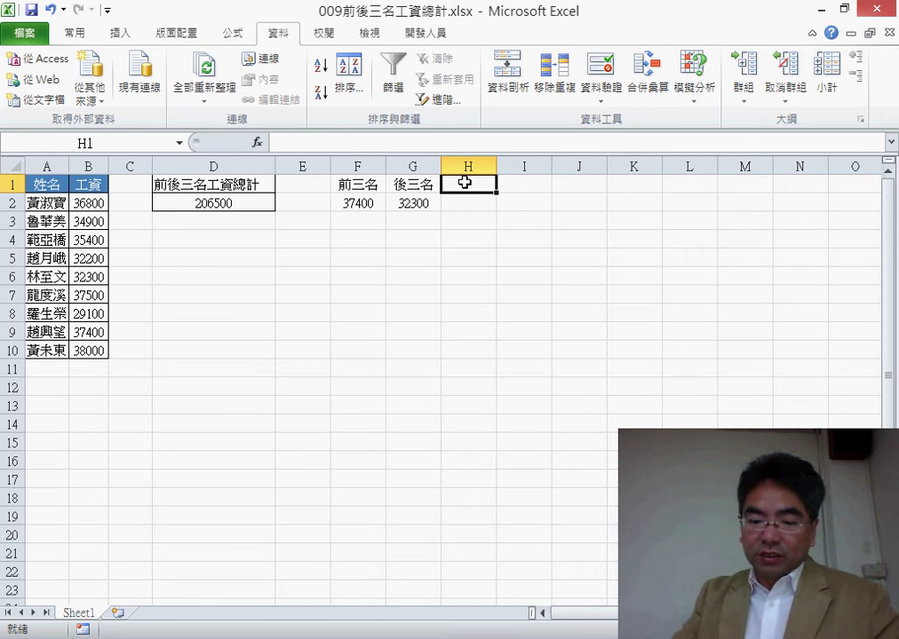
text(猶)
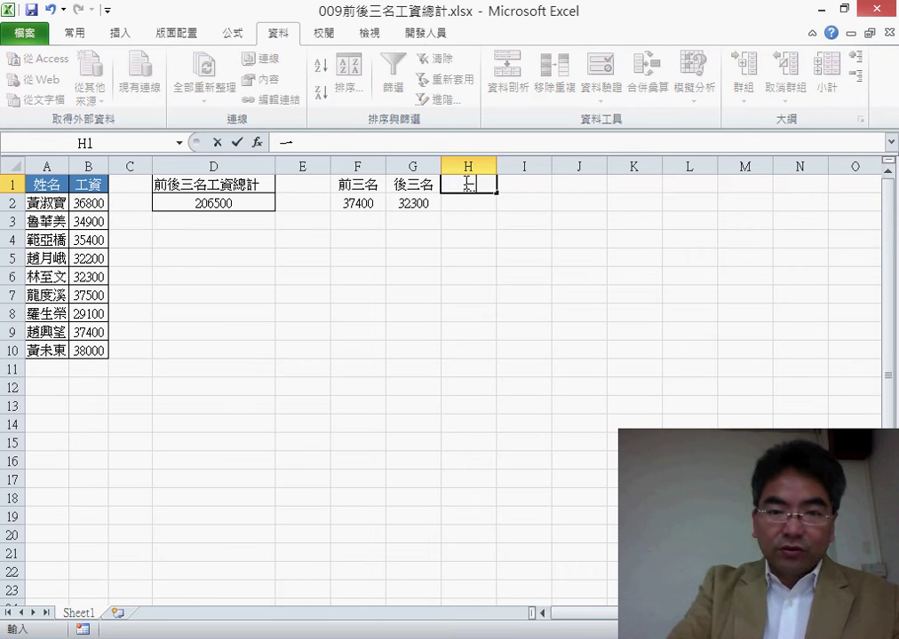
text(大)
text(到)
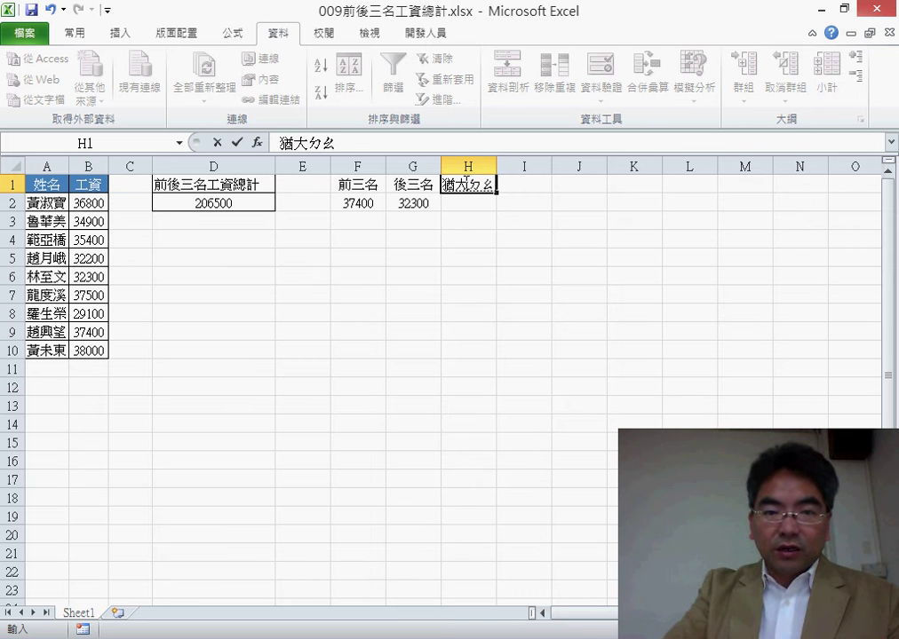
text(小)
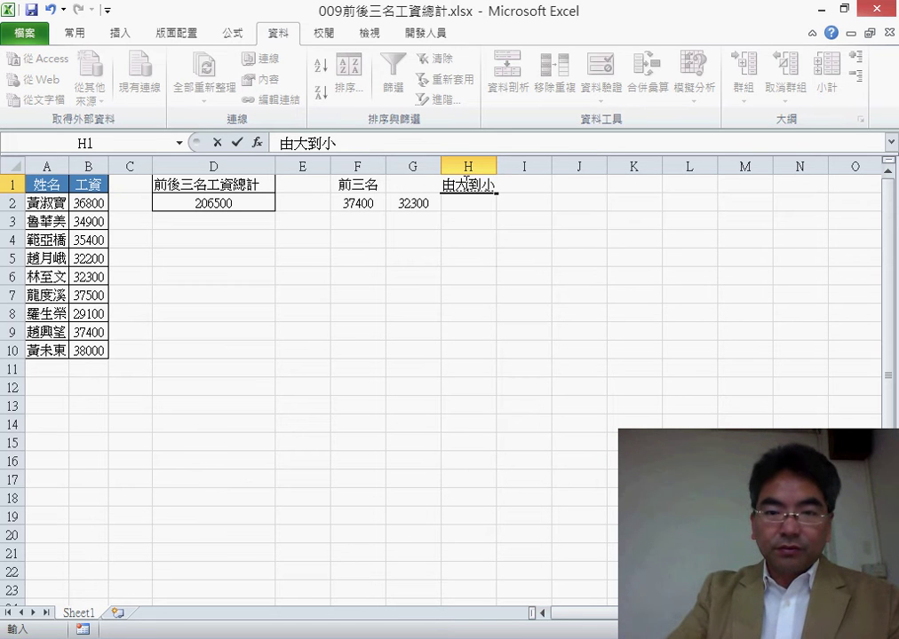
key(Tab)
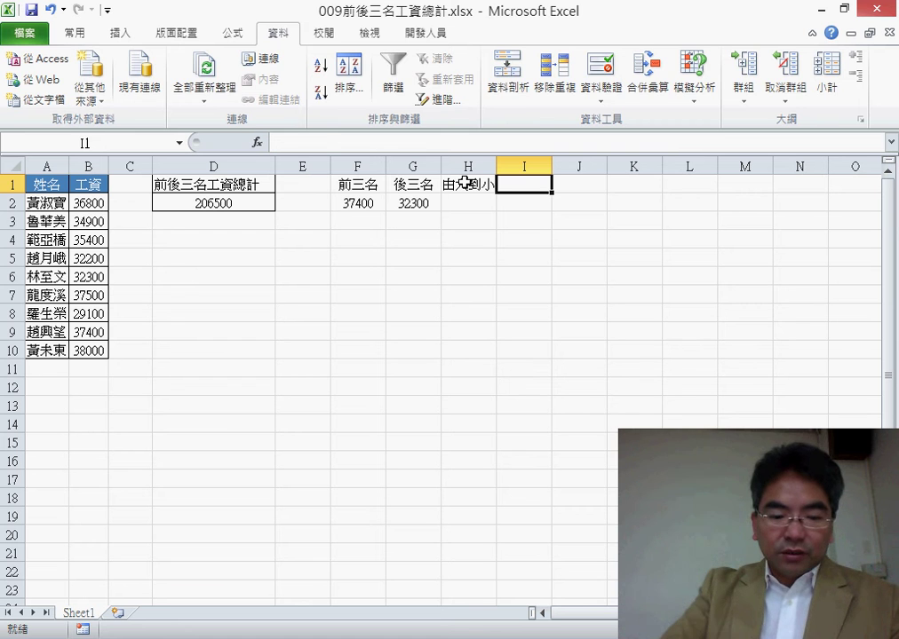
text(由ㄉㄧ小)
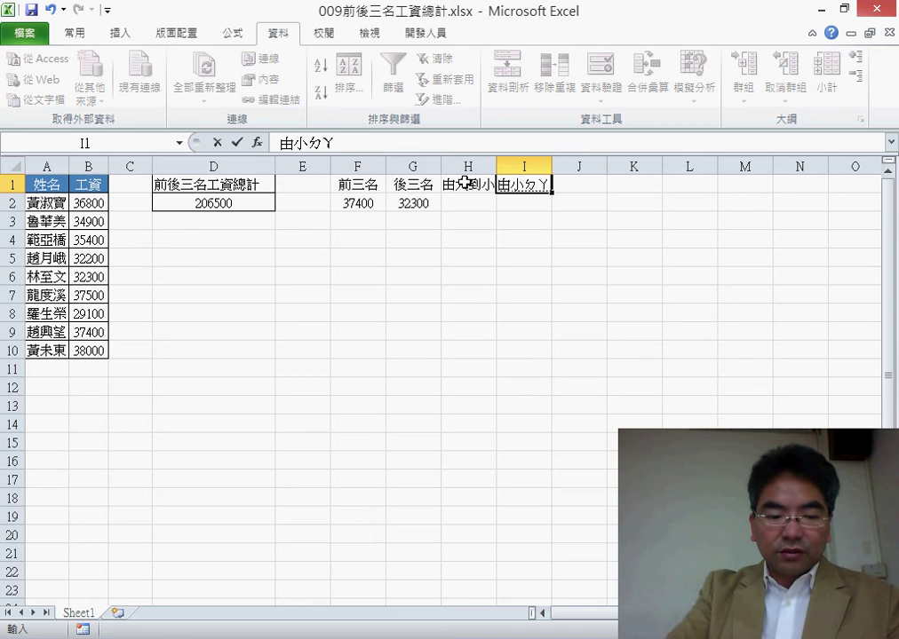
text(大ㄉㄚ大)
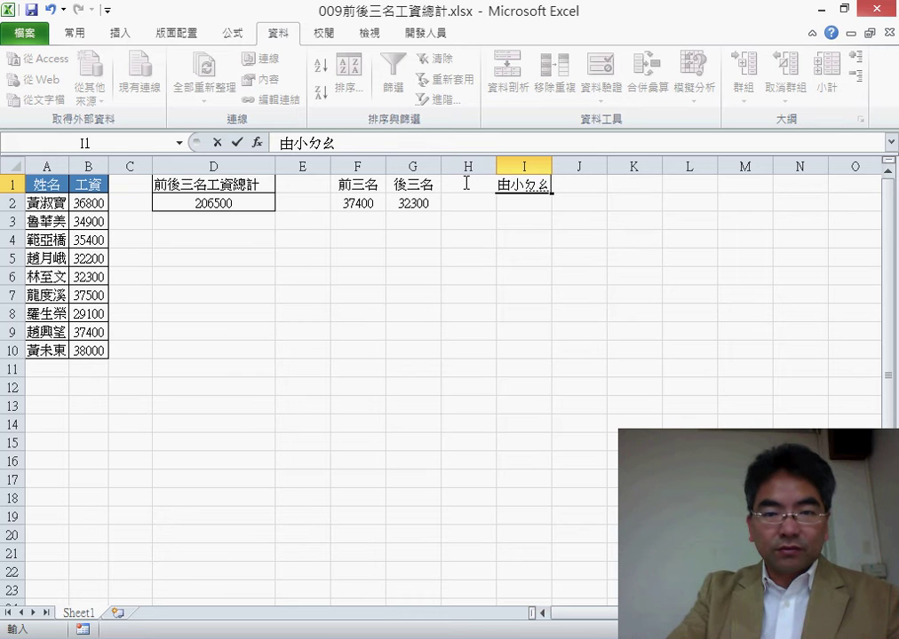
text(到ㄉㄚ大)
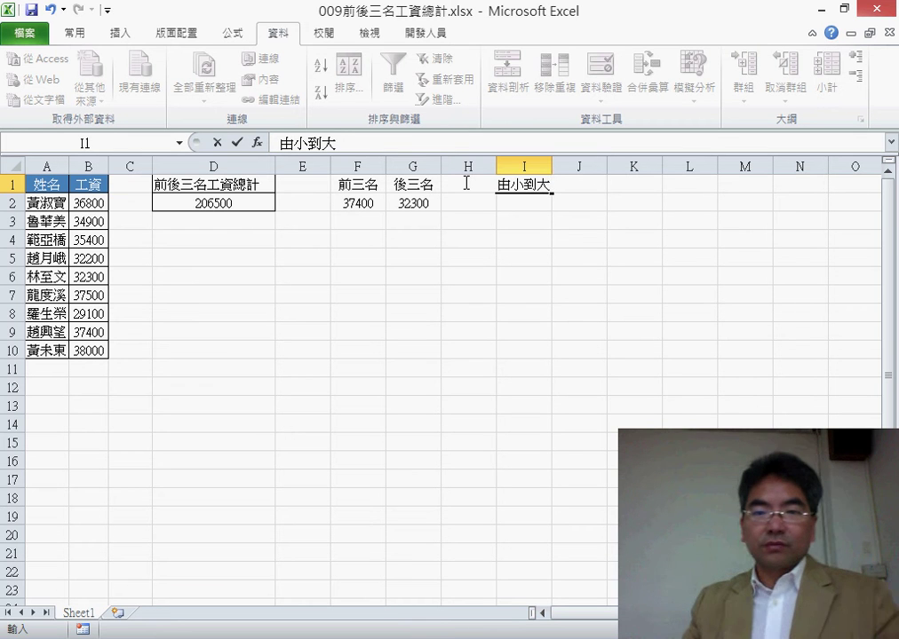
click(624, 279)
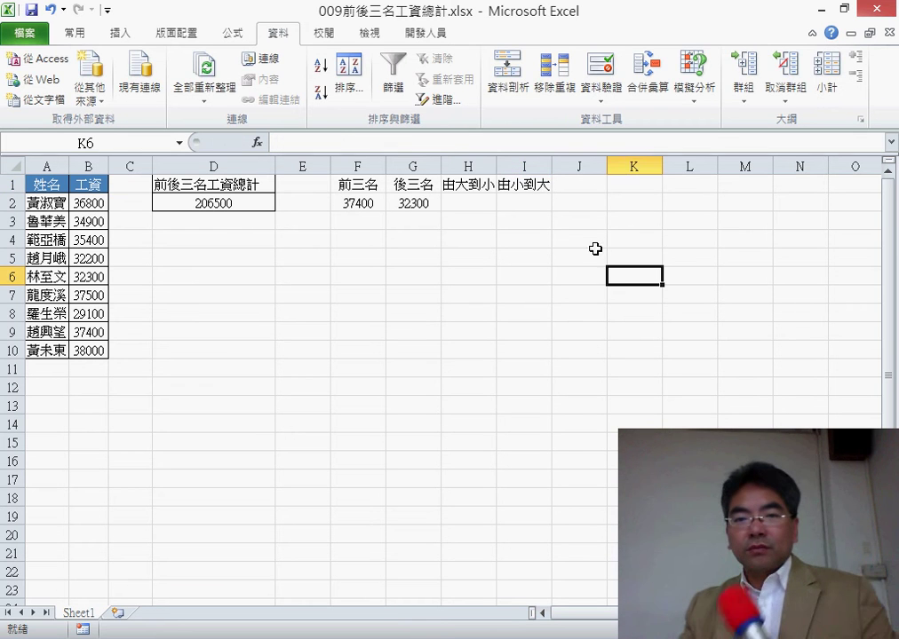
double_click(497, 167)
double_click(553, 168)
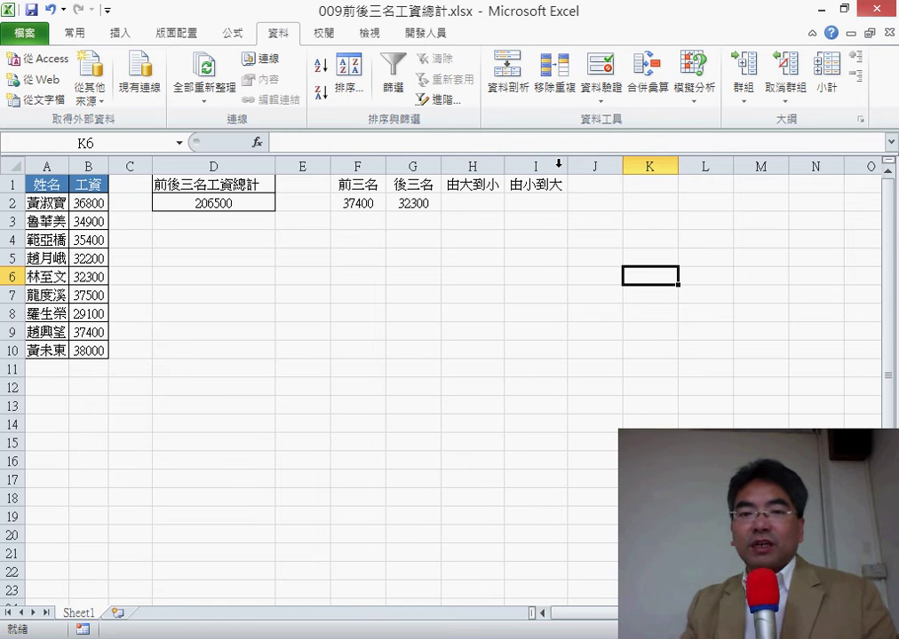
click(475, 203)
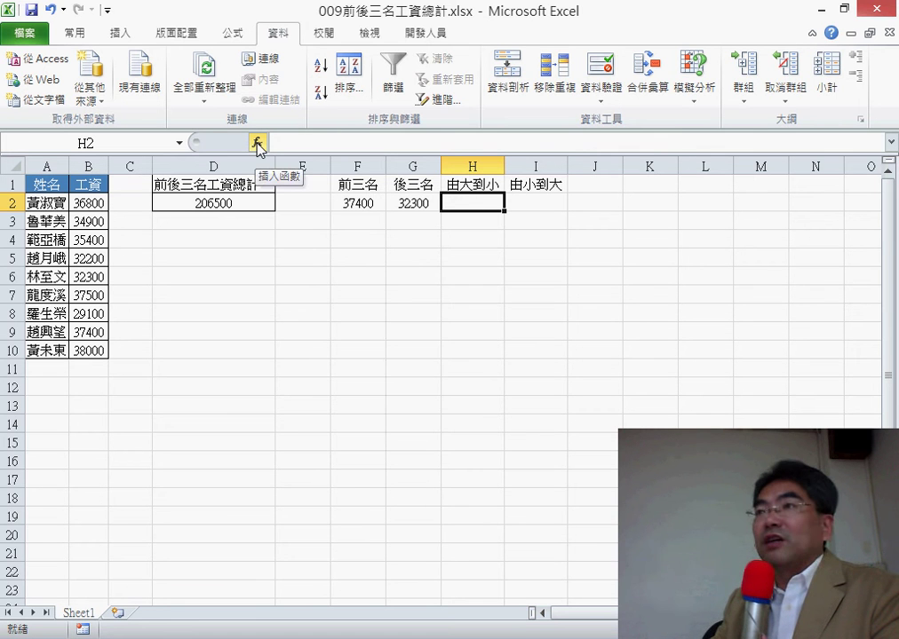
Enter =LARGE(B2:B10,1) in H2, returning the top salary 38000
click(256, 143)
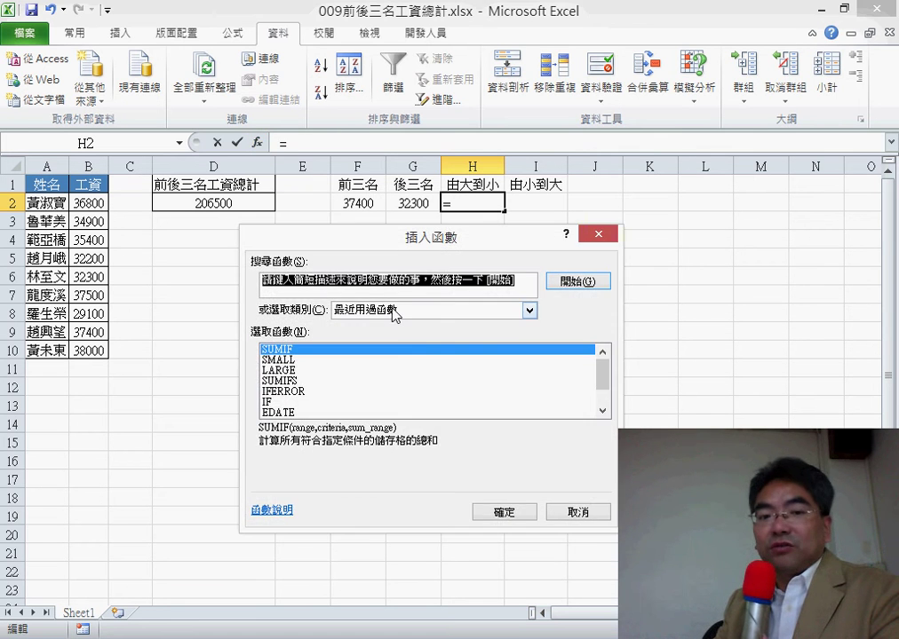
click(283, 360)
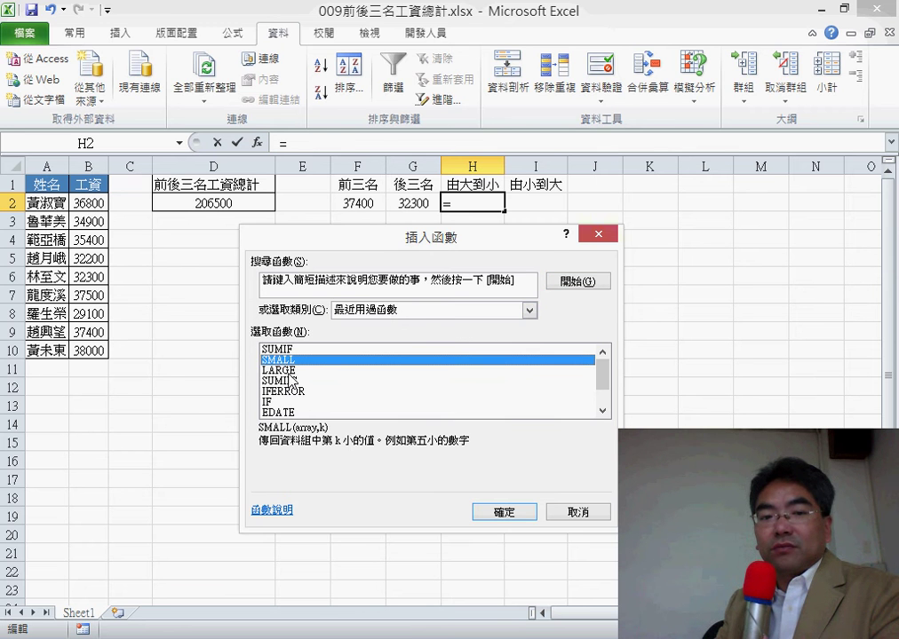
double_click(466, 371)
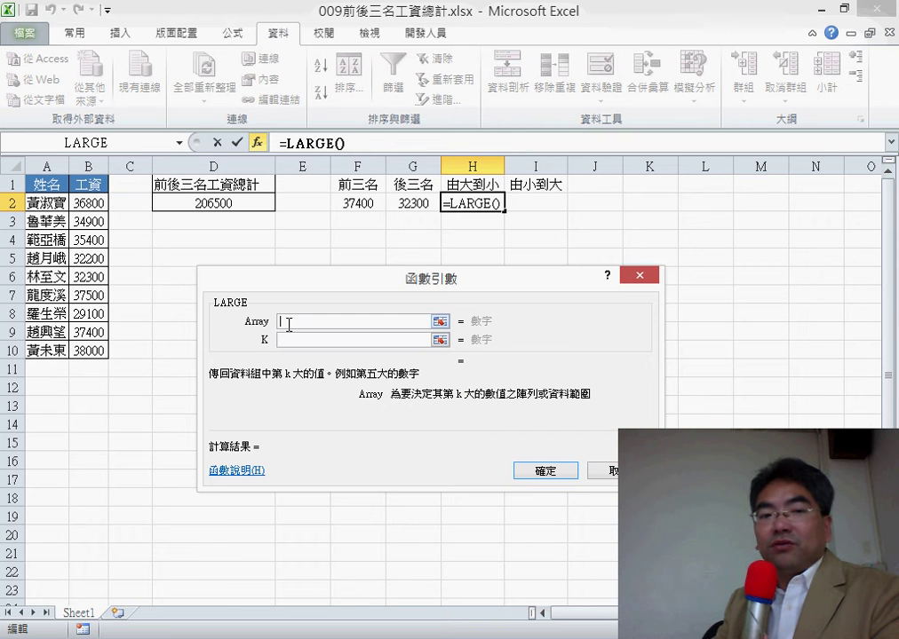
drag(92, 205, 99, 351)
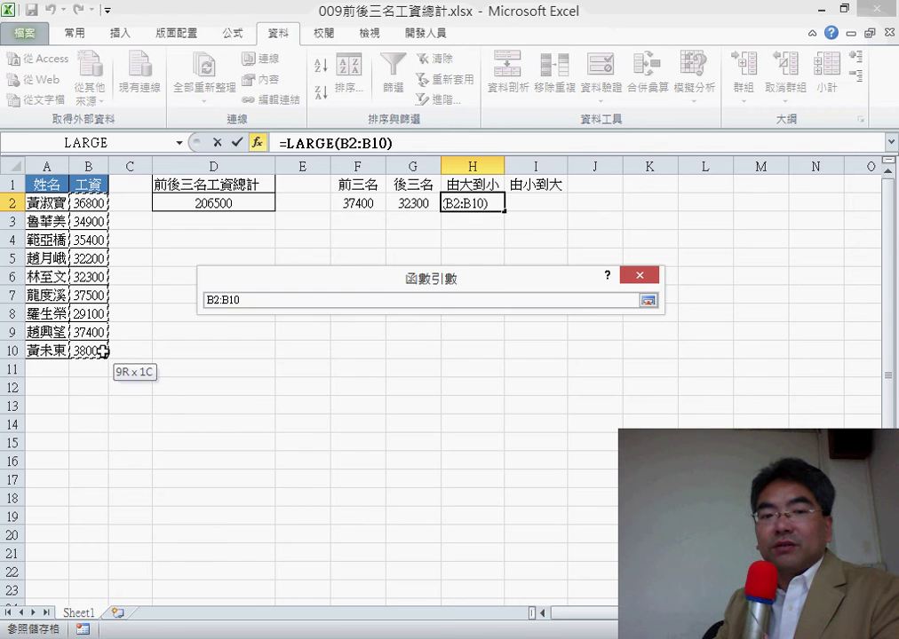
click(309, 340)
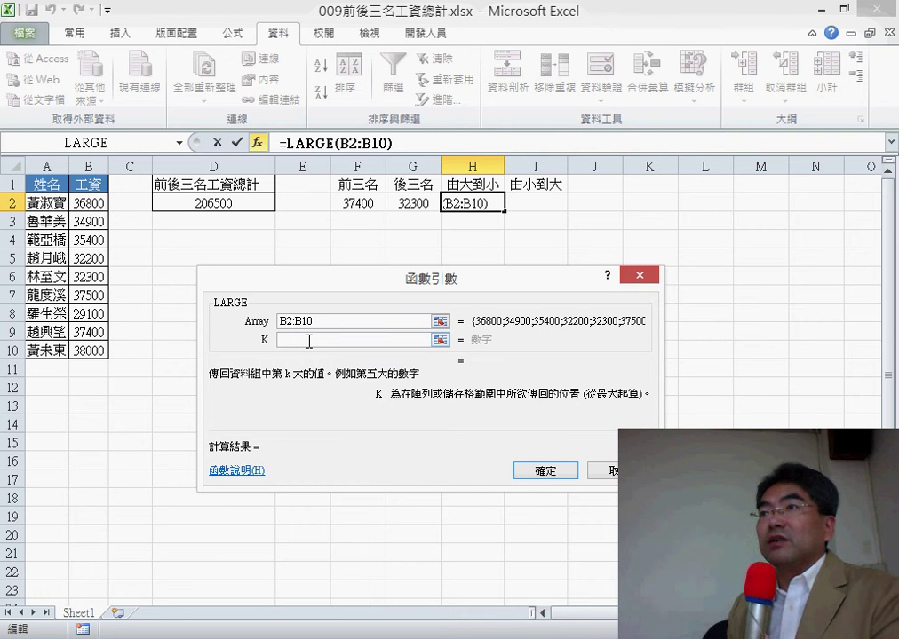
text(1)
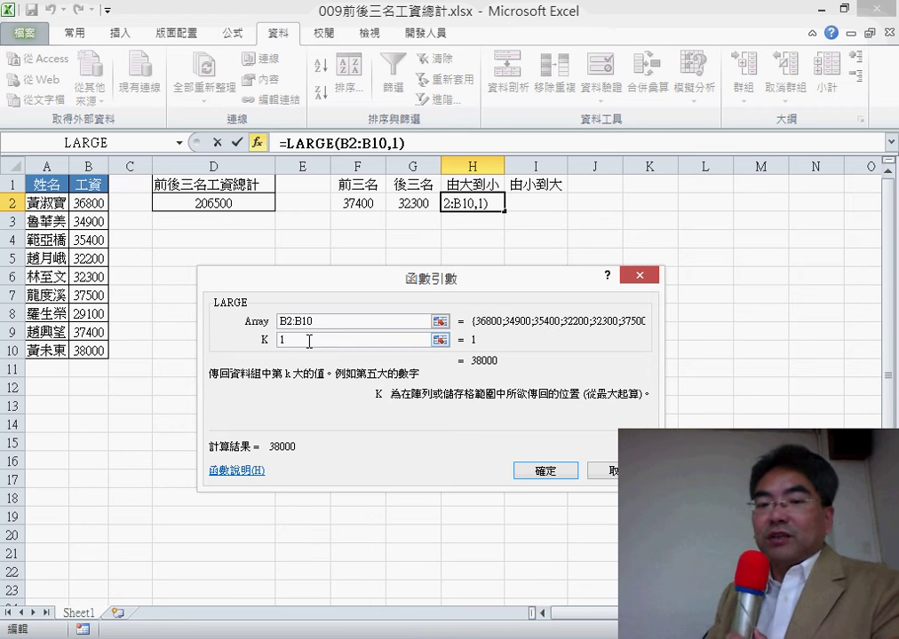
click(545, 471)
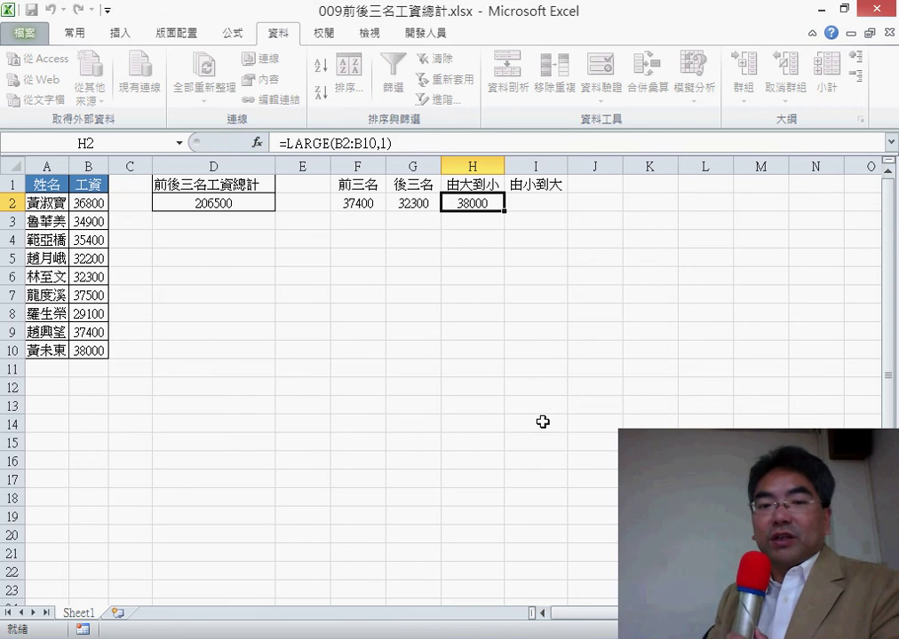
Fill H2's LARGE formula down to H10, then change H2's rank argument to ROW()-1
drag(504, 212, 495, 365)
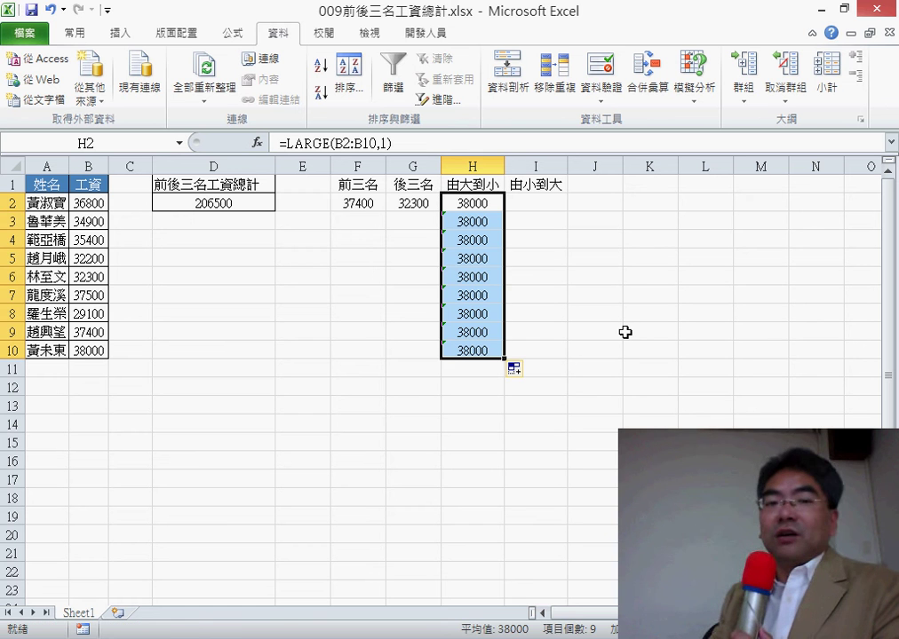
click(481, 207)
click(292, 145)
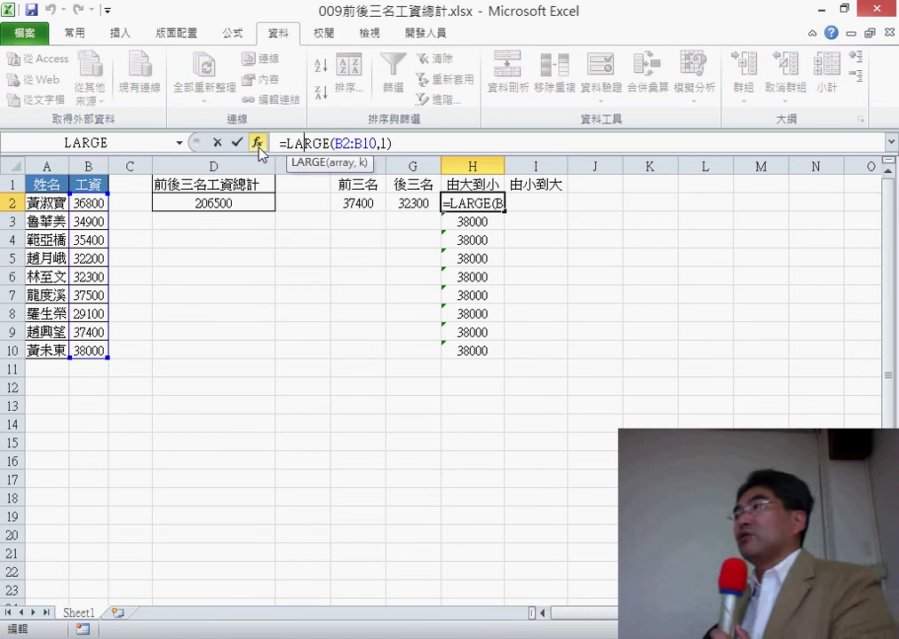
click(257, 142)
key(Tab)
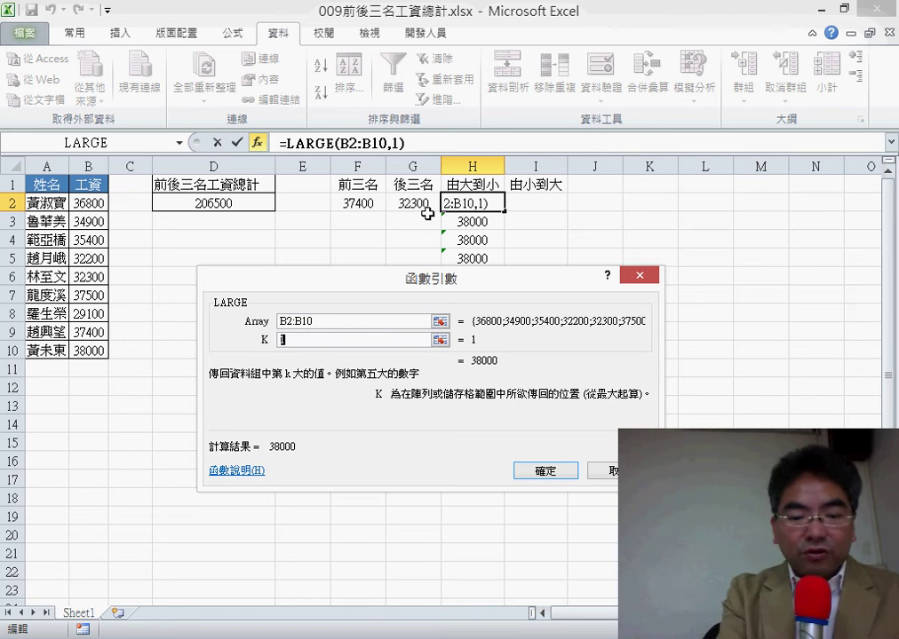
text(さて)
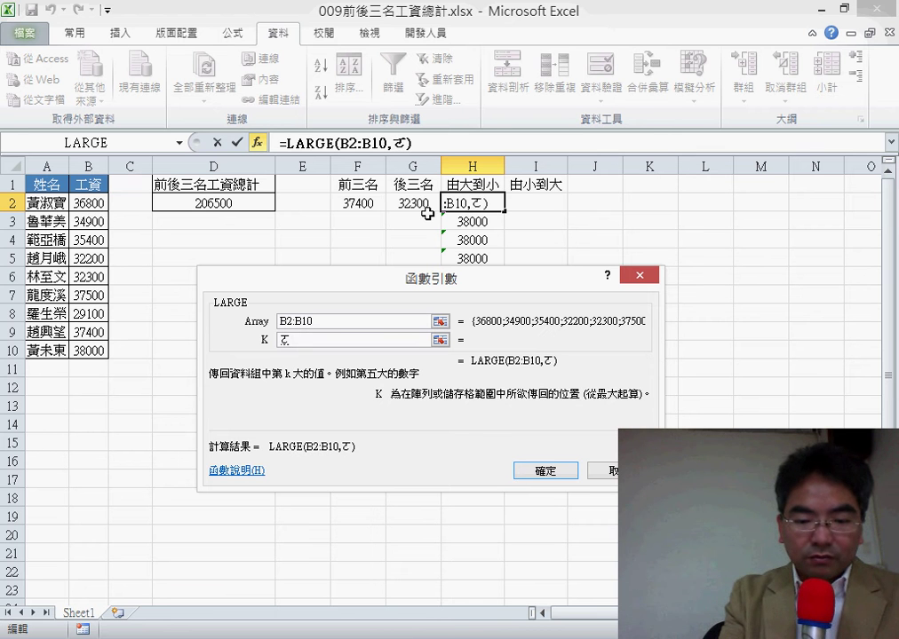
key(BackSpace)
text(row)
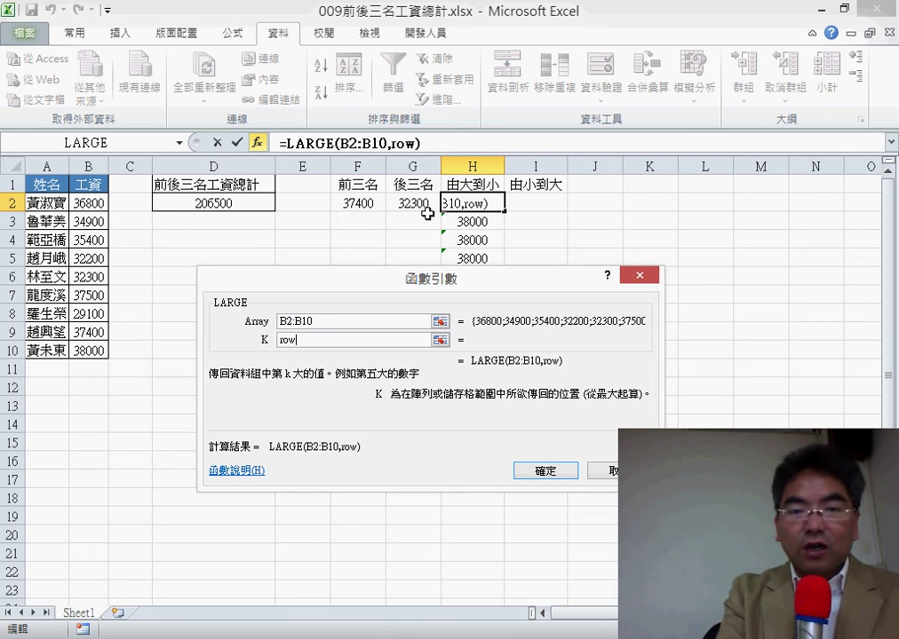
text(())
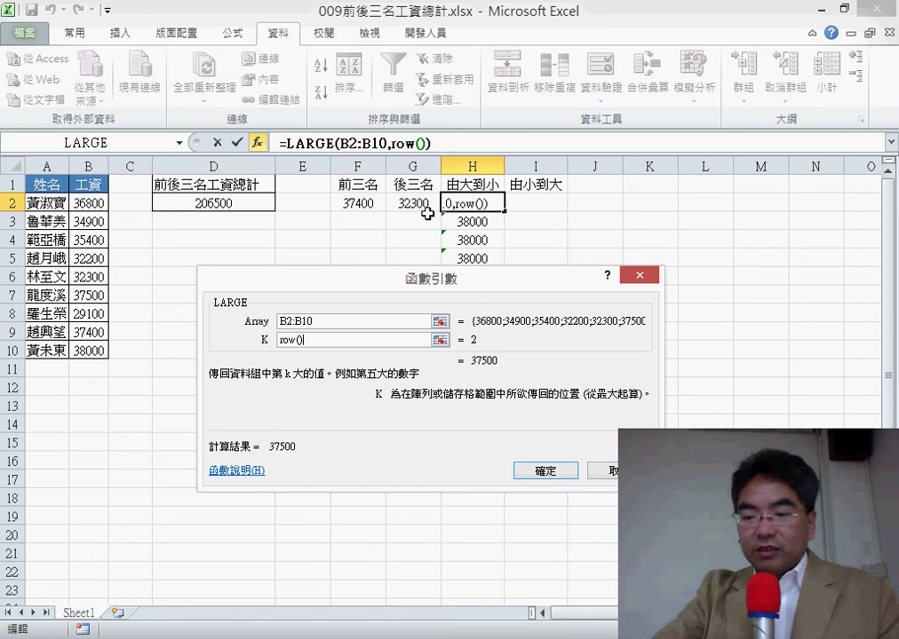
text(-1)
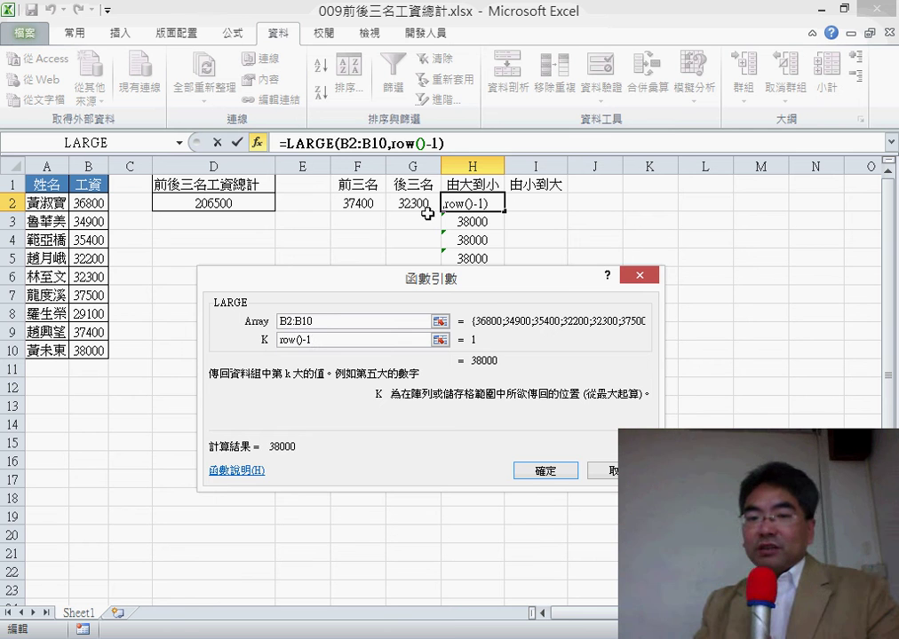
click(565, 474)
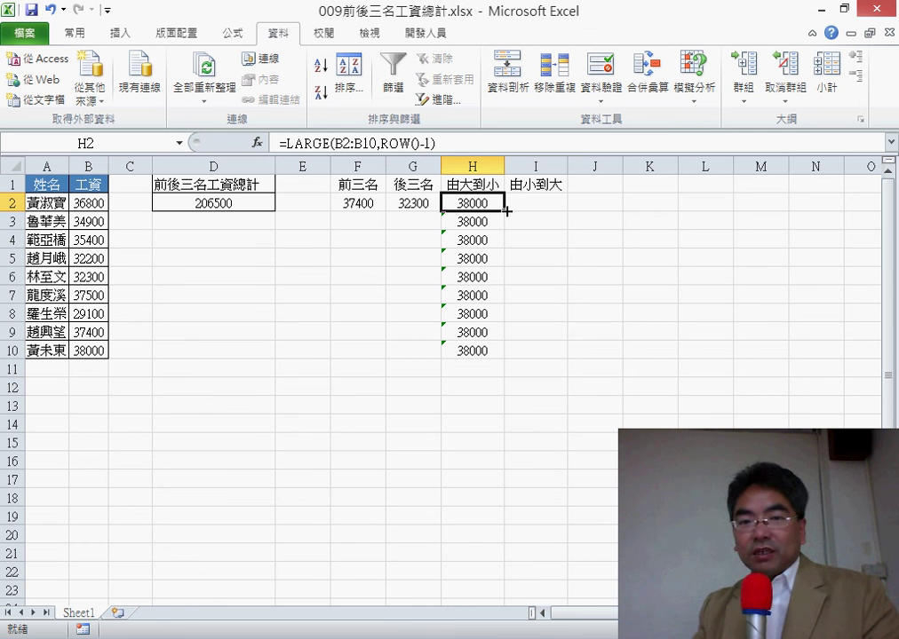
Lock H2's LARGE range as B$2:B$10 and fill it to H10, listing 38000 down to 29100
drag(506, 211, 493, 352)
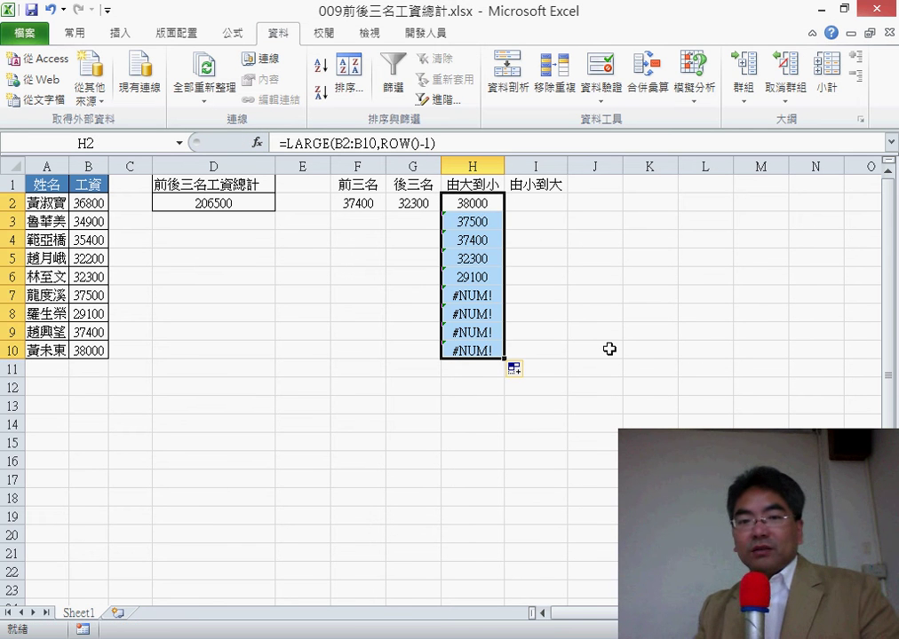
click(478, 207)
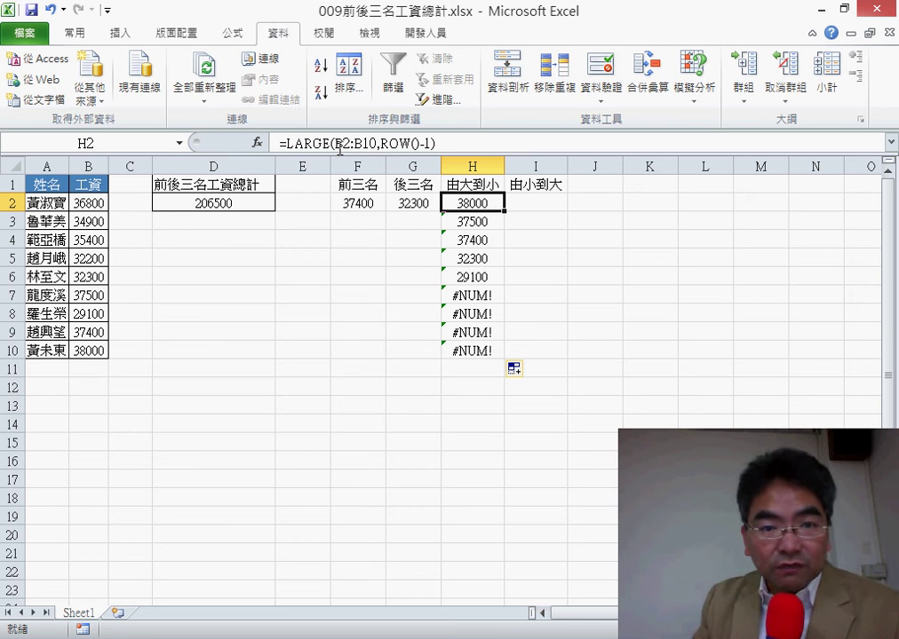
drag(338, 144, 378, 144)
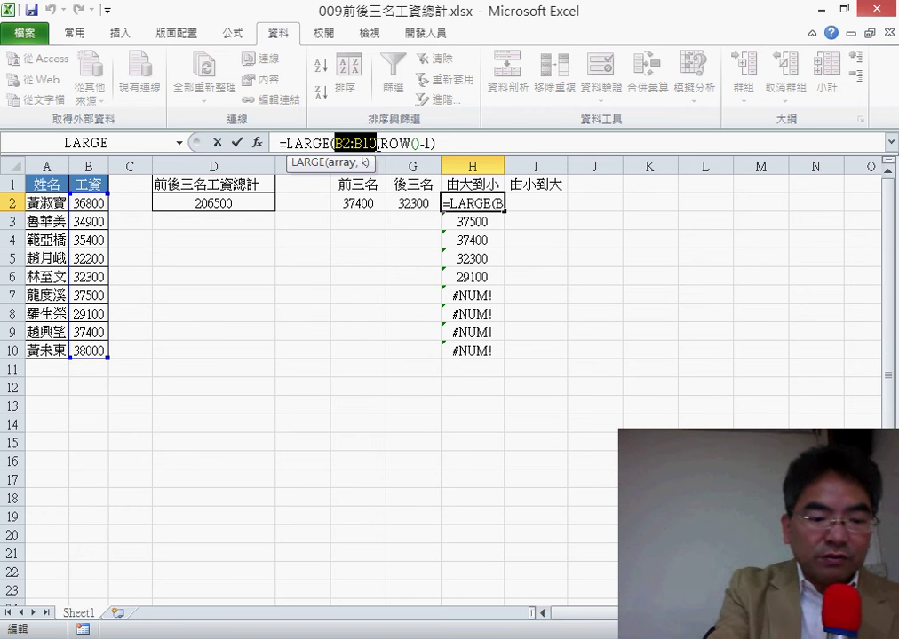
key(F4)
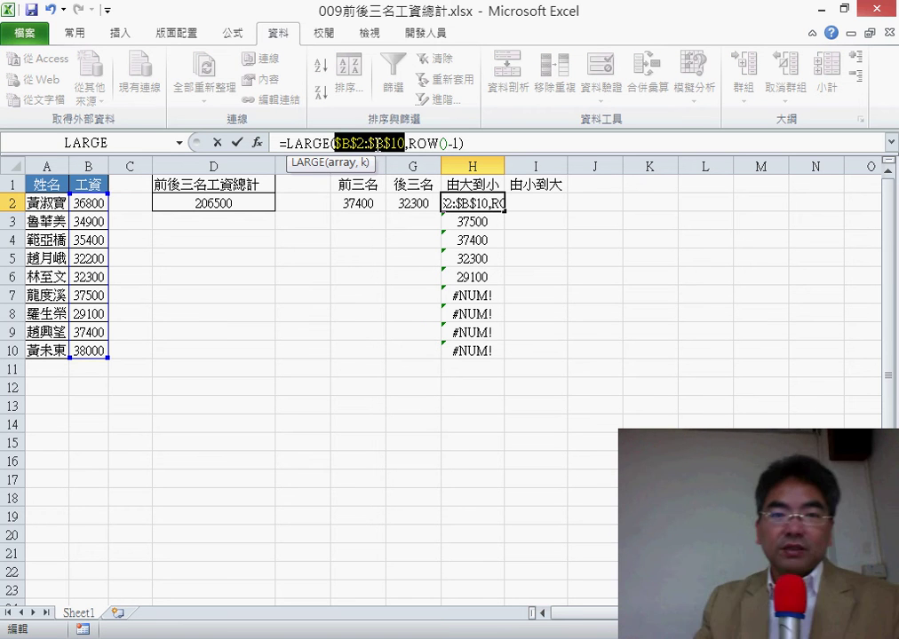
key(F4)
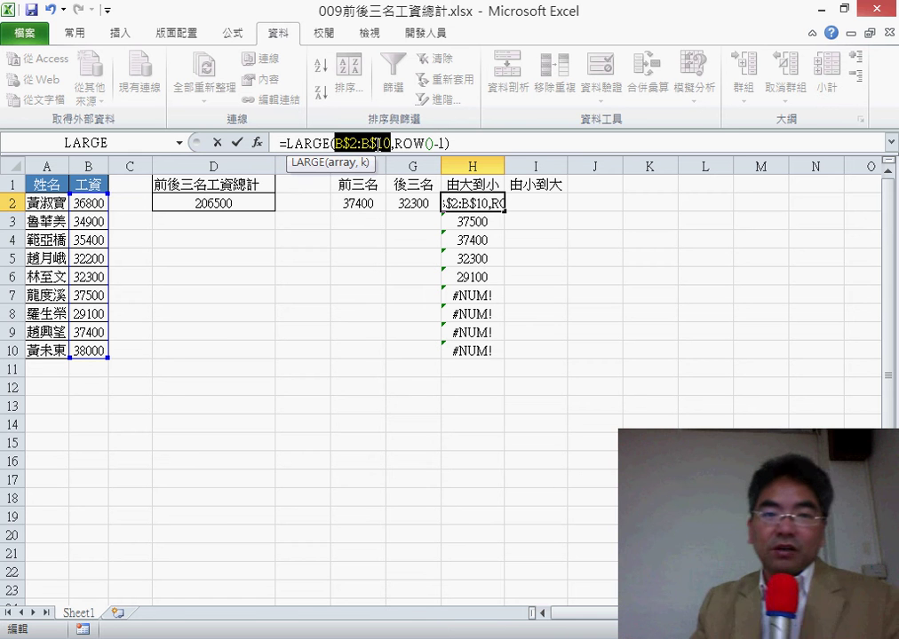
click(234, 143)
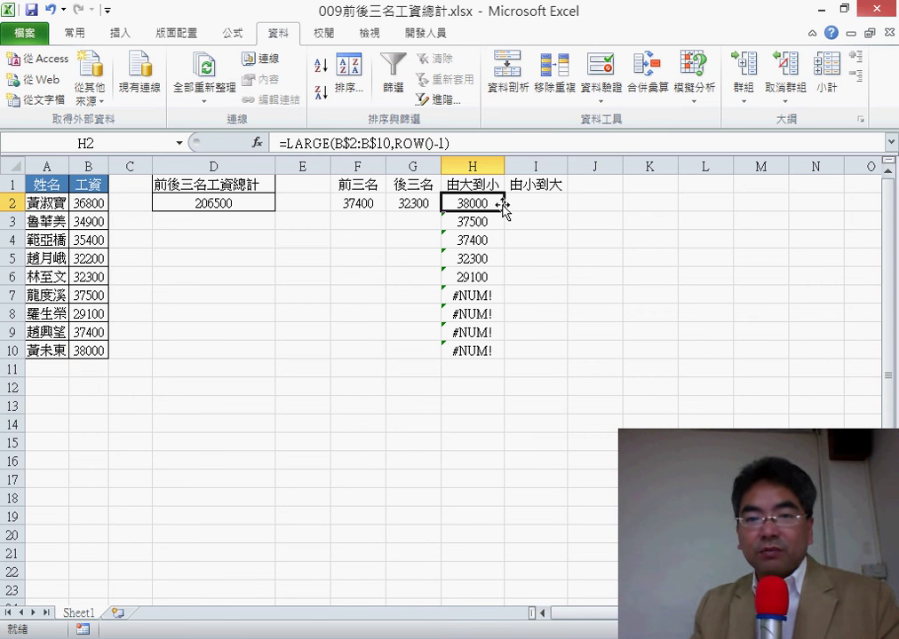
drag(504, 212, 499, 355)
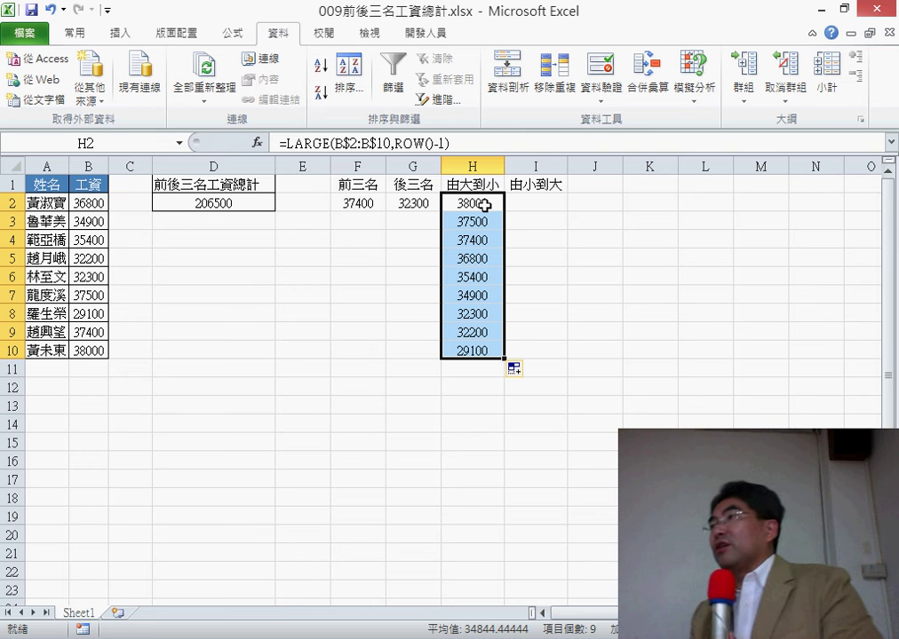
click(538, 204)
Enter =SMALL(B2:B10,row()-1) in I2 through Insert Function
click(256, 145)
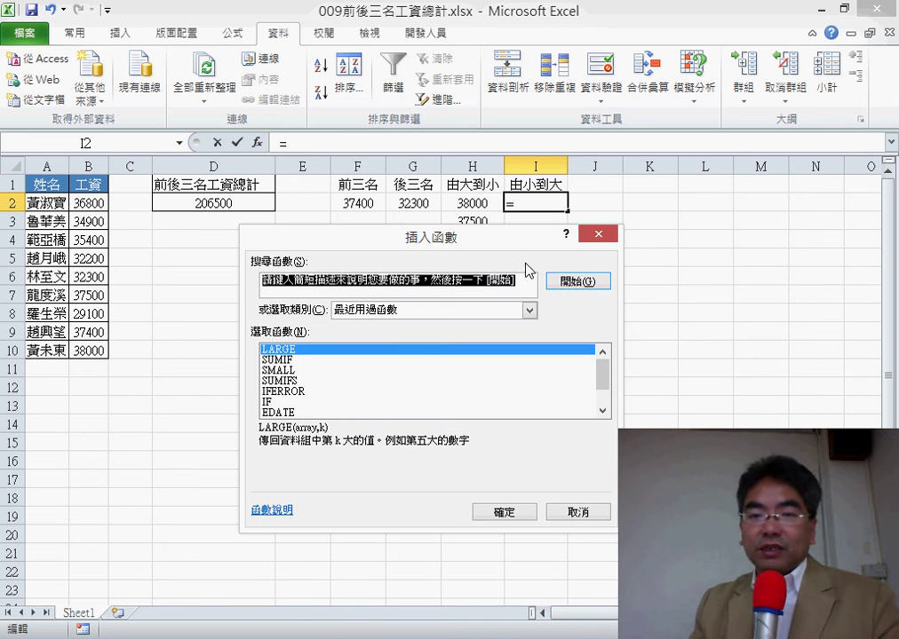
click(295, 371)
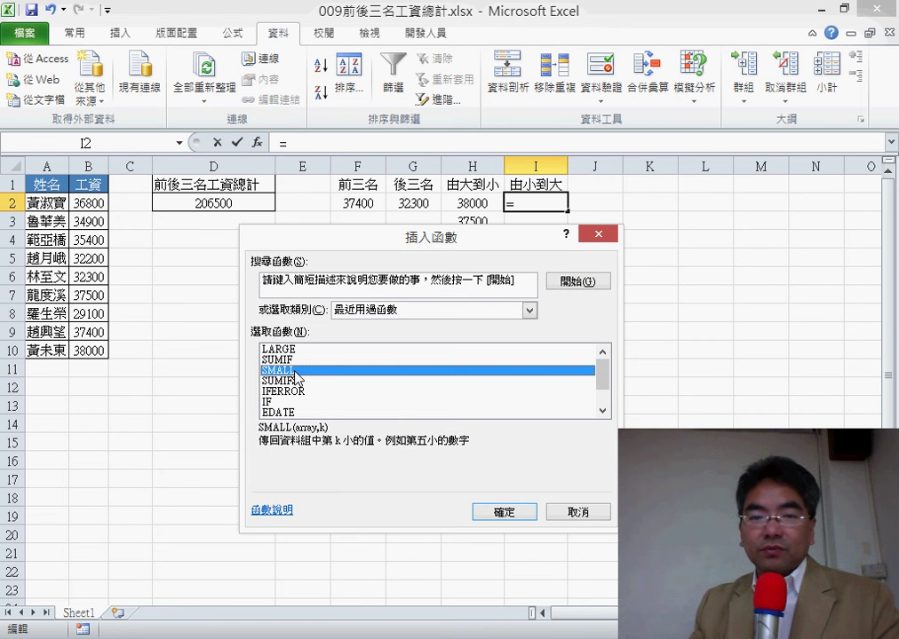
double_click(296, 371)
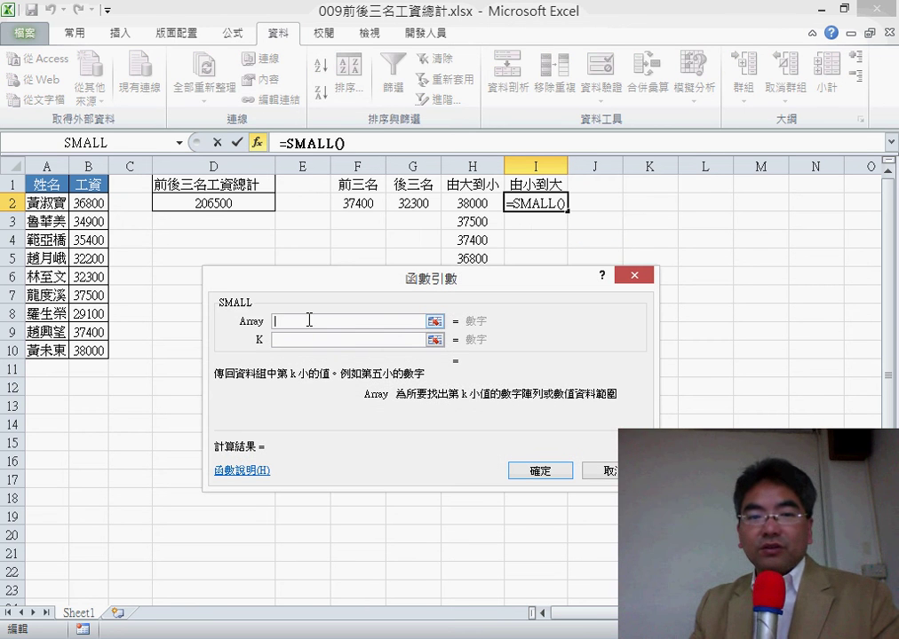
drag(94, 202, 96, 349)
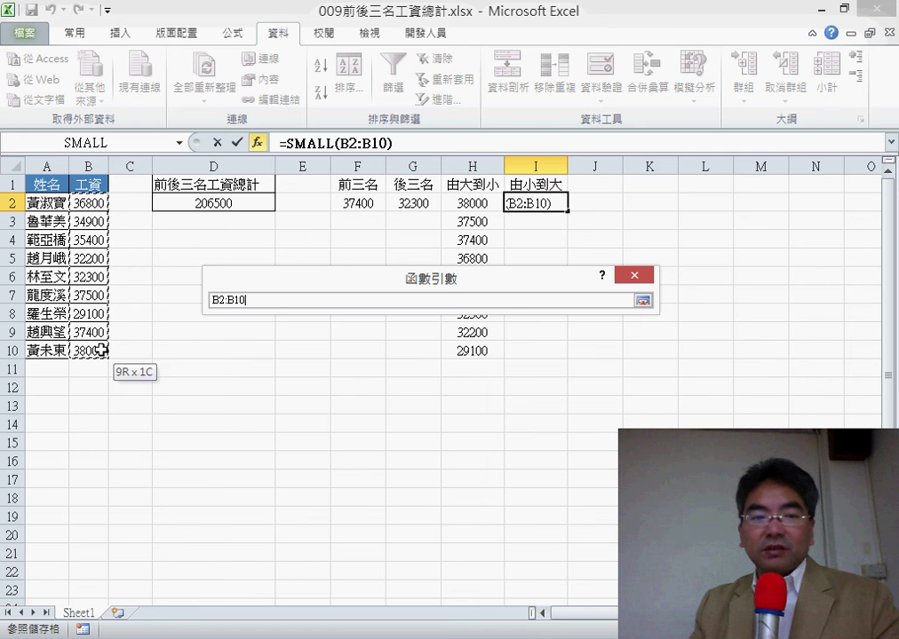
click(311, 340)
text(r)
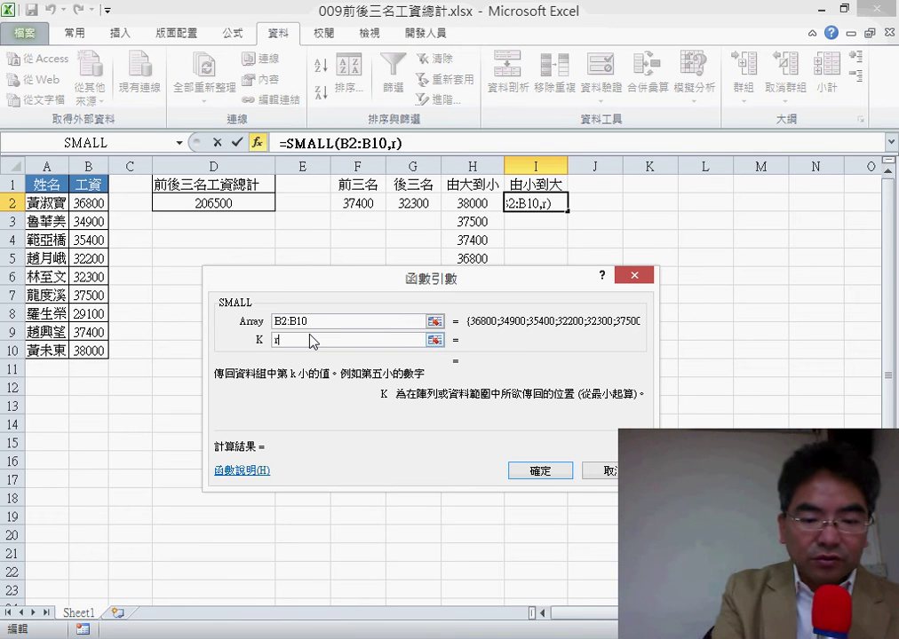
text(ow)
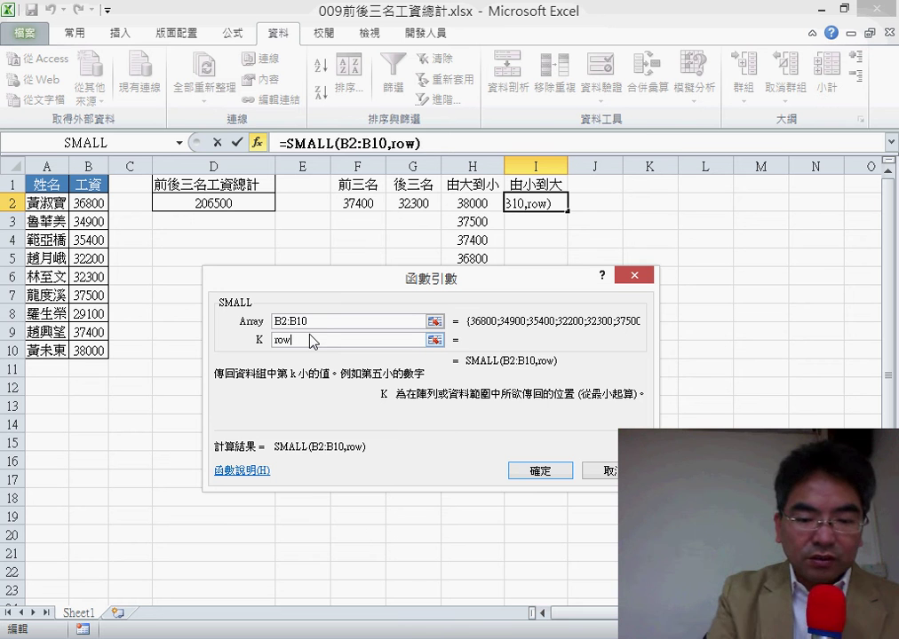
text(()-)
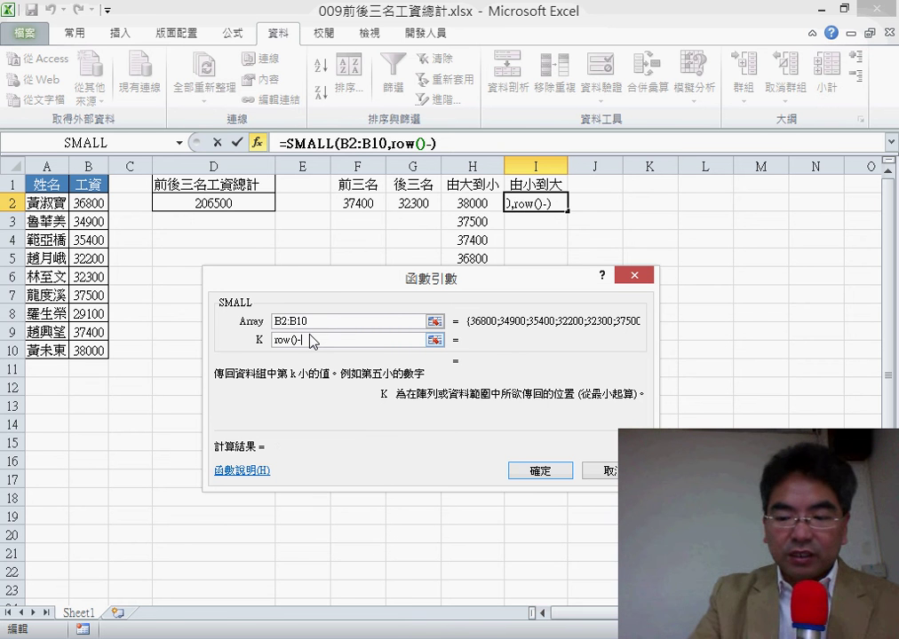
text(1)
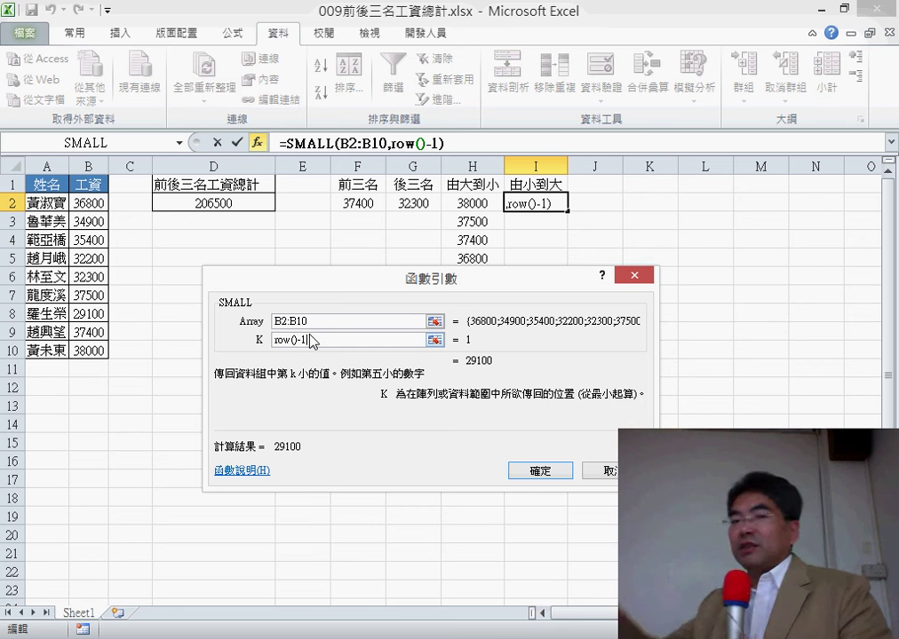
click(541, 471)
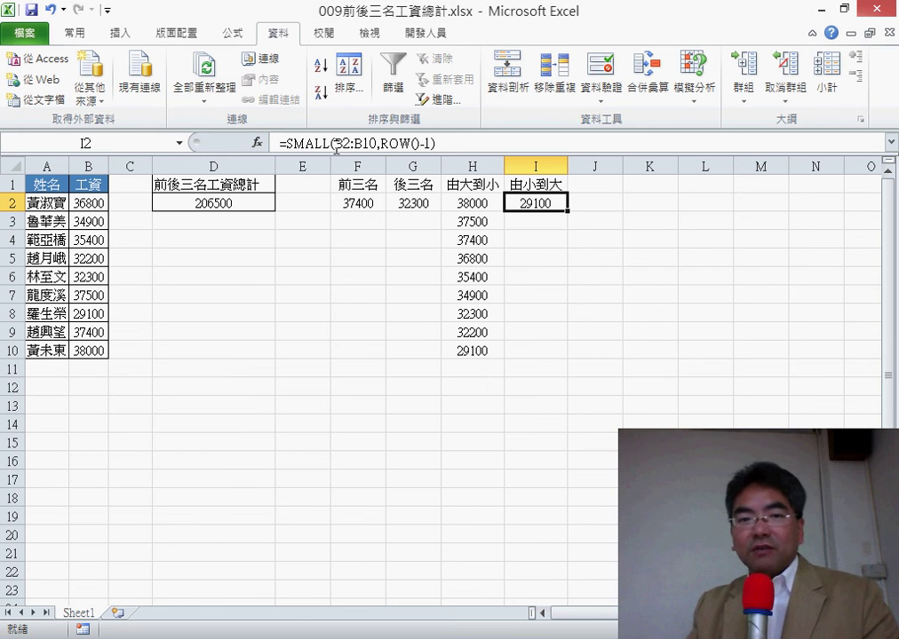
Change I2's salary range to B$2:B$10 so only the rows are locked
drag(334, 143, 377, 143)
key(F4)
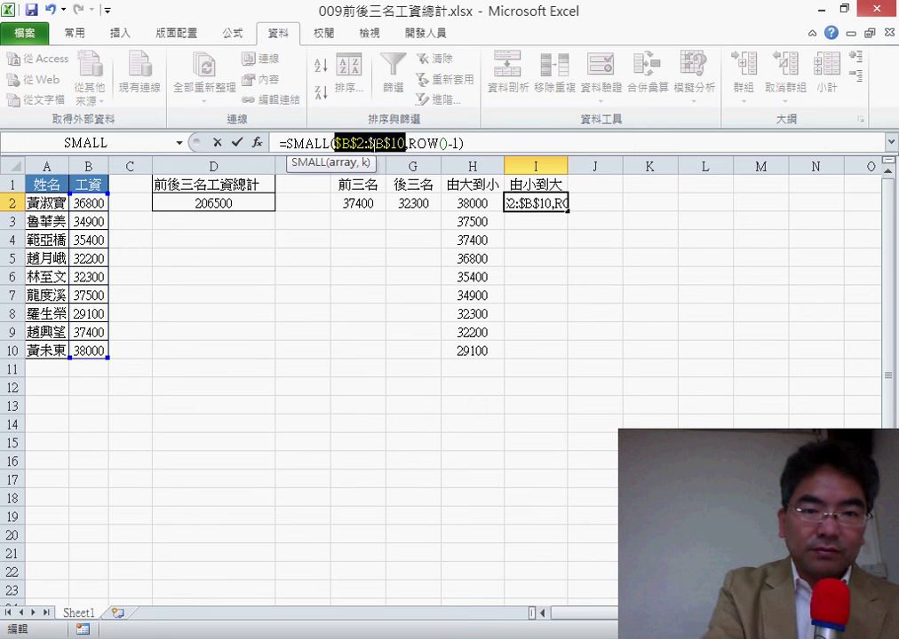
key(F4)
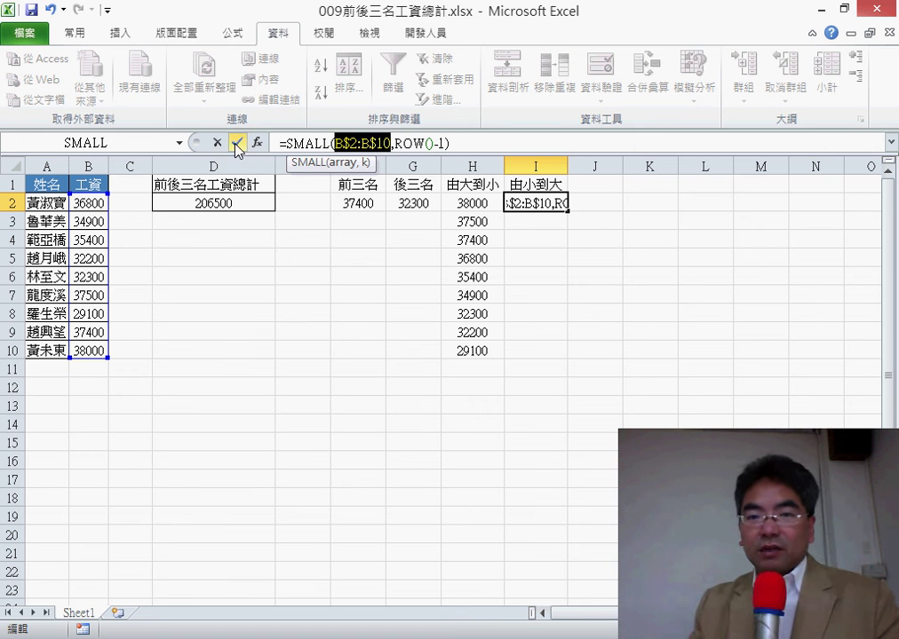
click(236, 142)
Fill I2's SMALL formula down to I10, then check the top-3 cutoff formula in F2
drag(566, 210, 550, 355)
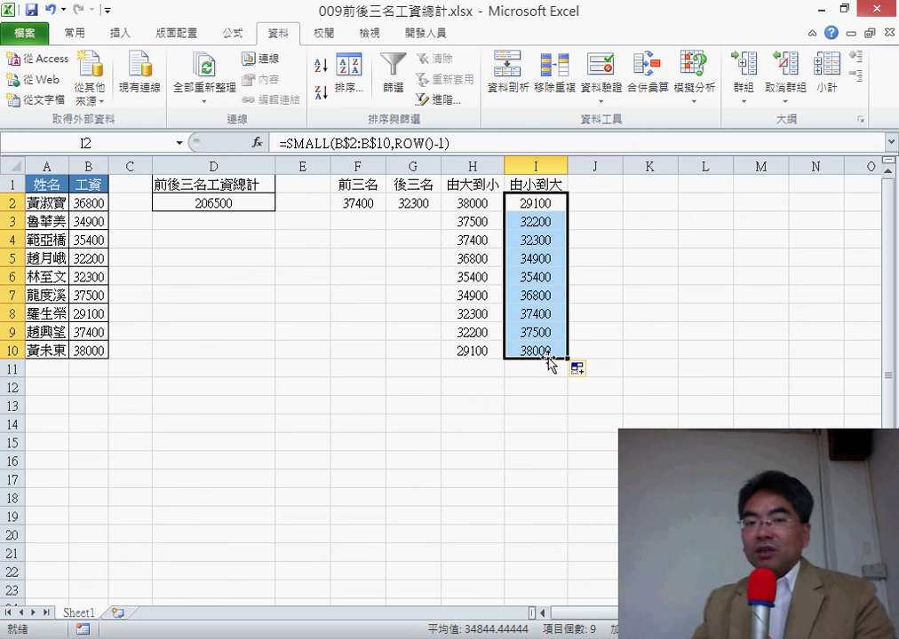
click(368, 204)
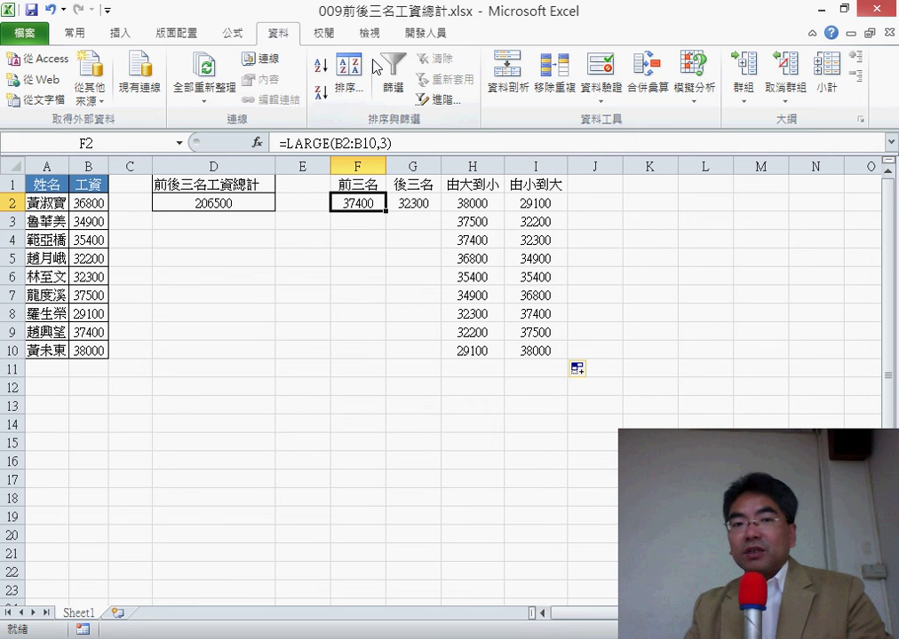
click(419, 204)
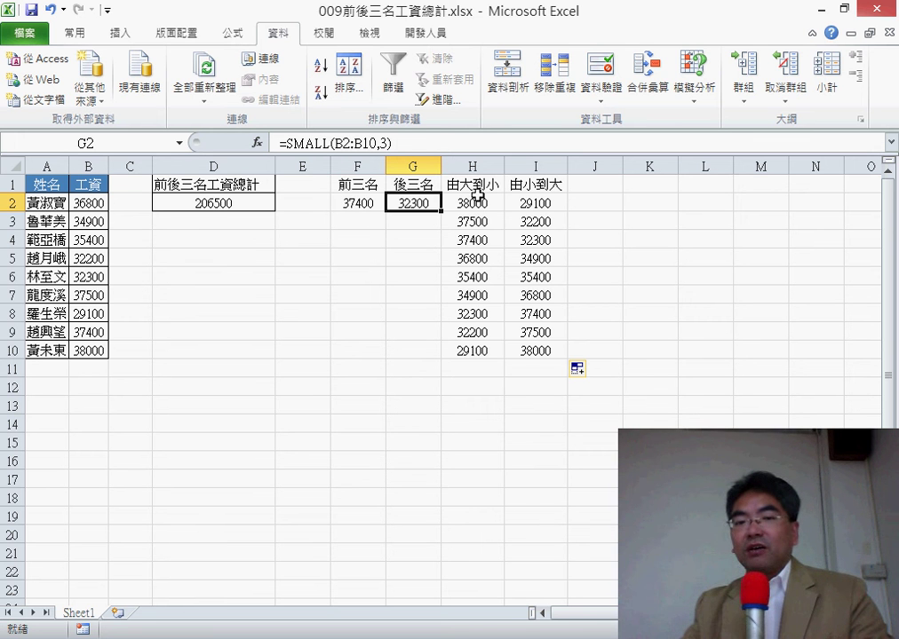
drag(475, 205, 475, 351)
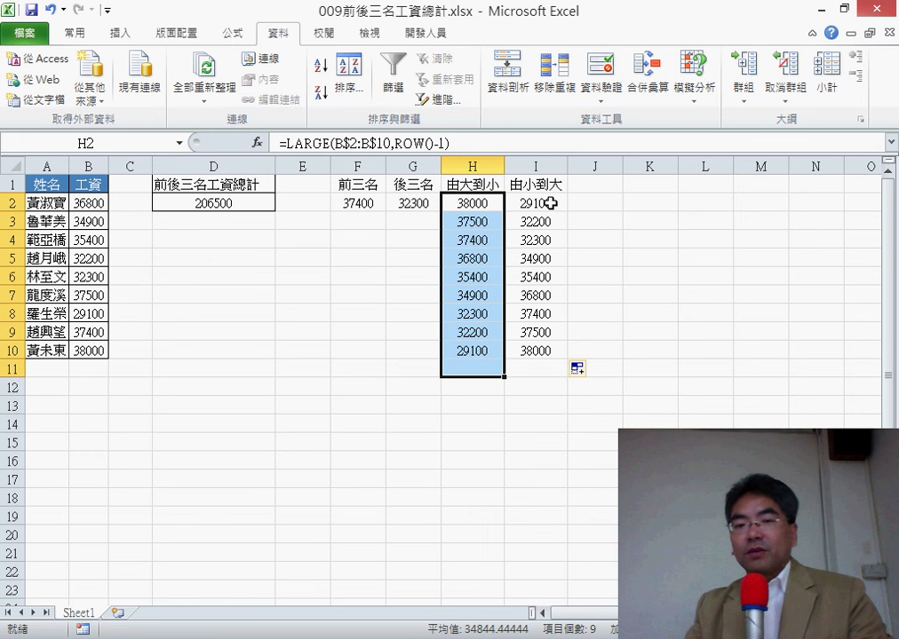
drag(547, 203, 550, 350)
click(244, 207)
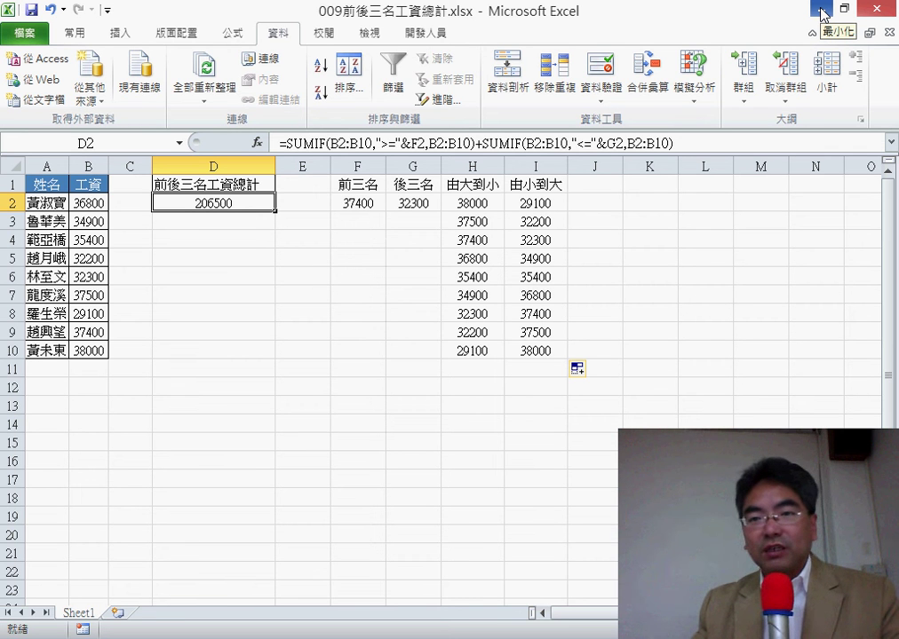
Switch to the 04數學函數 folder, then bring up the open Excel window previews
key(alt+Tab)
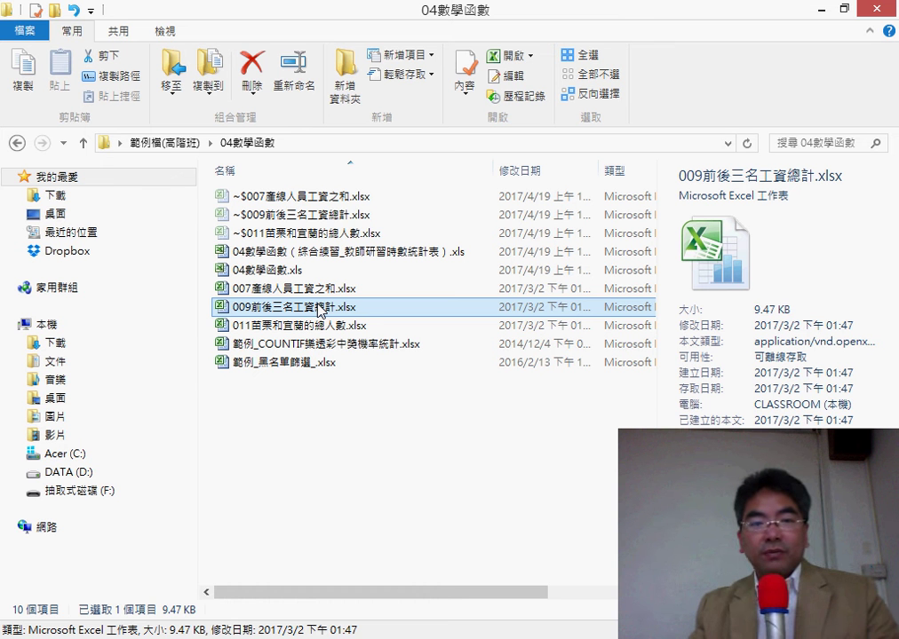
click(359, 633)
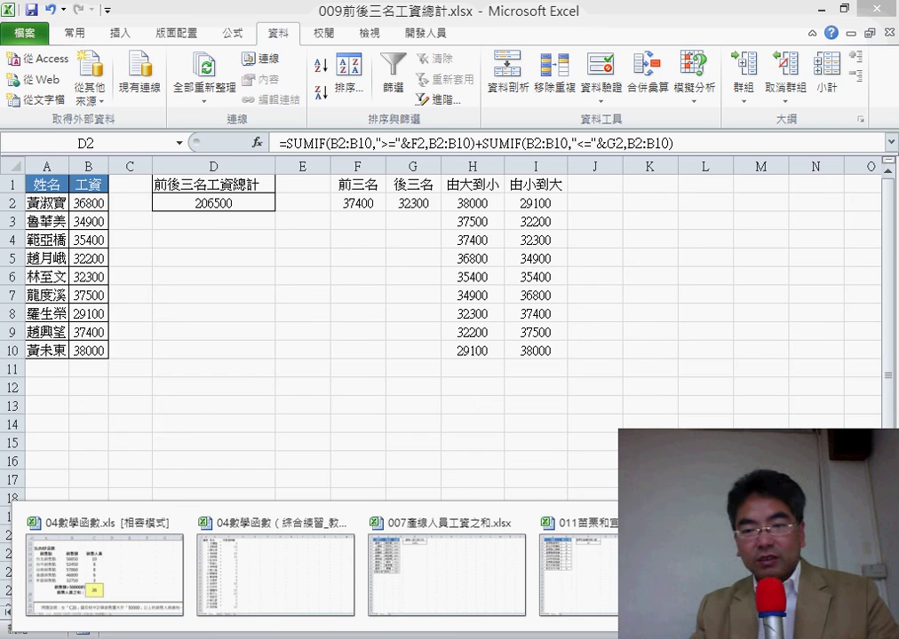
Look at the teachers' training-hours workbook, then the COUNT sheet of 04數學函數.xls
click(318, 556)
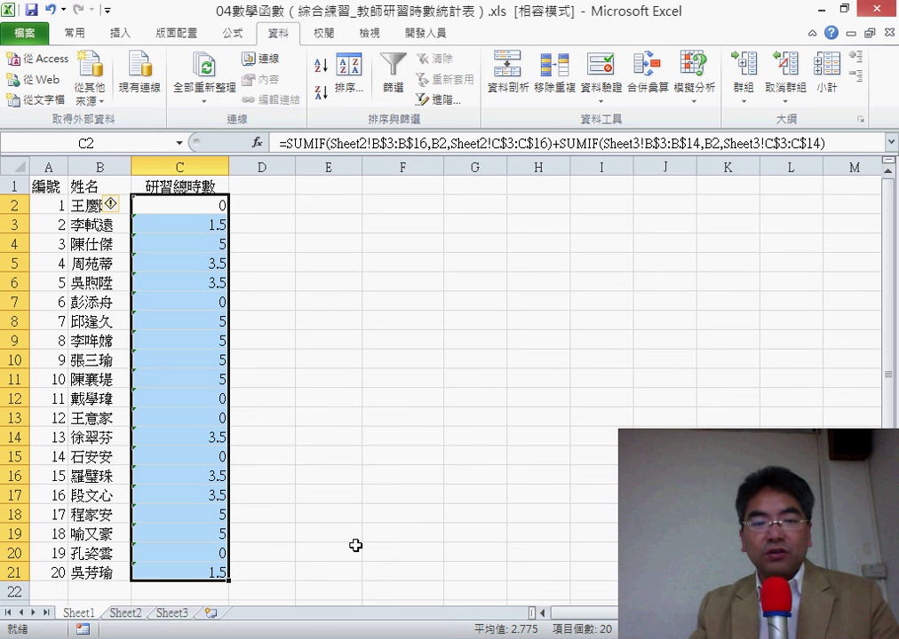
click(359, 633)
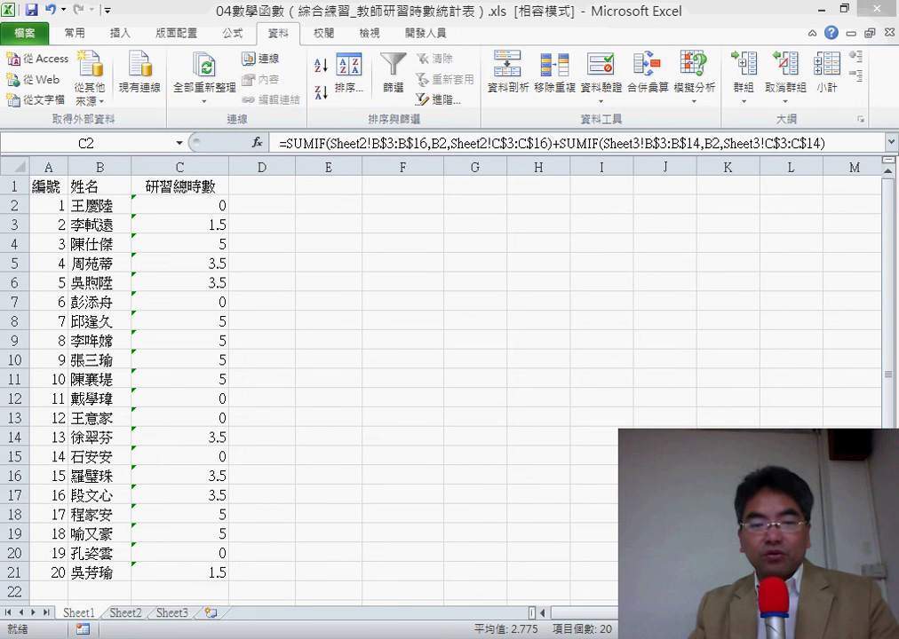
click(133, 600)
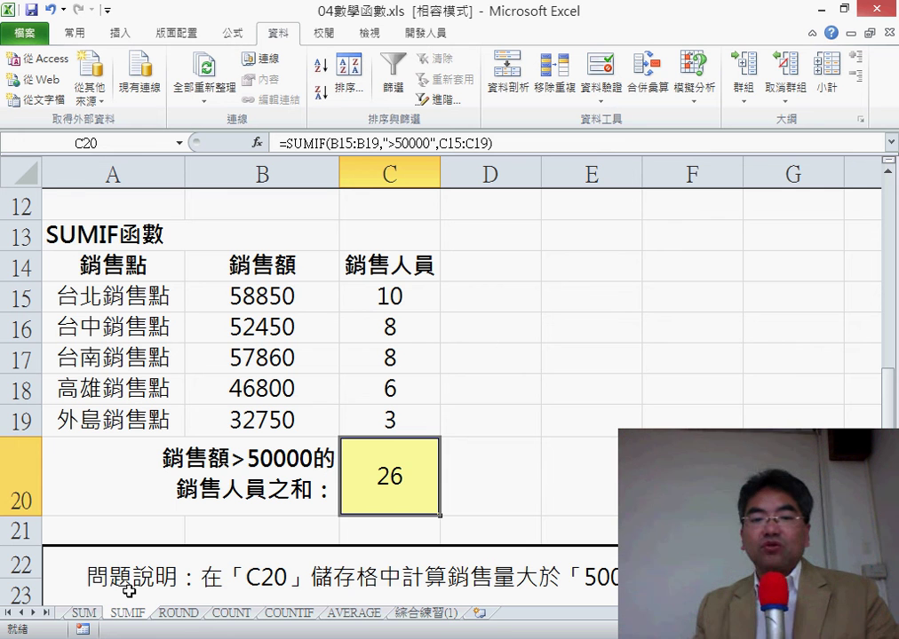
click(231, 613)
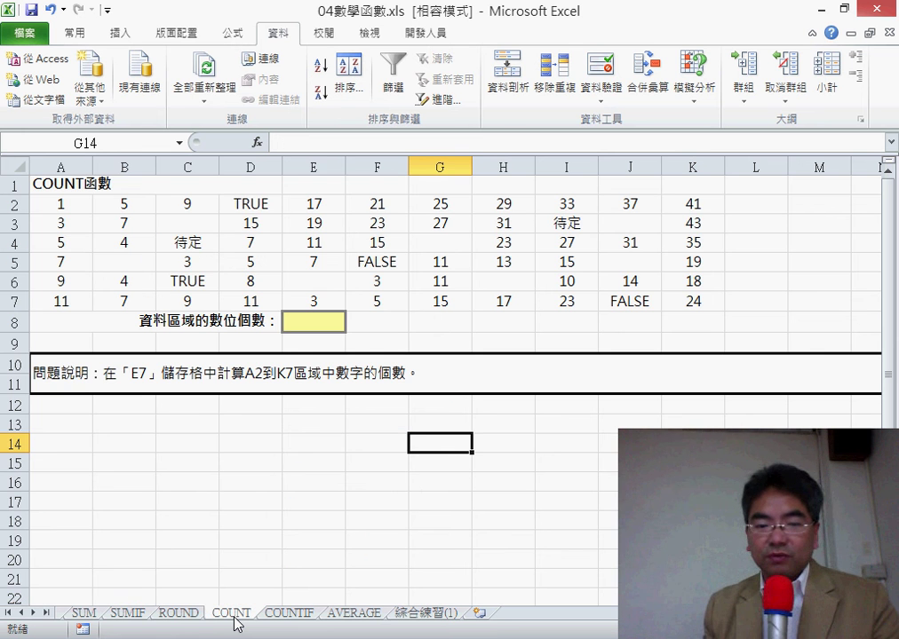
mouse_move(320, 638)
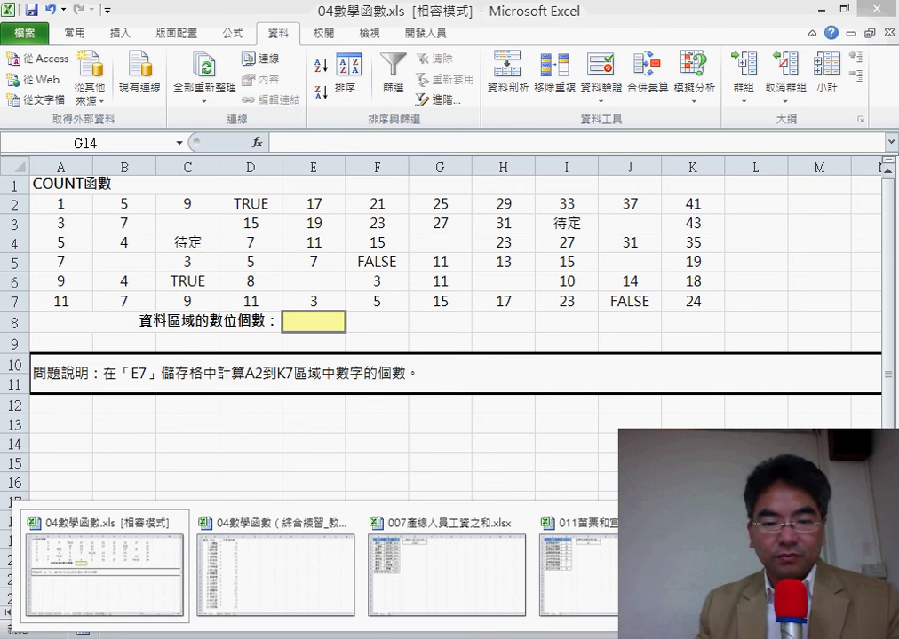